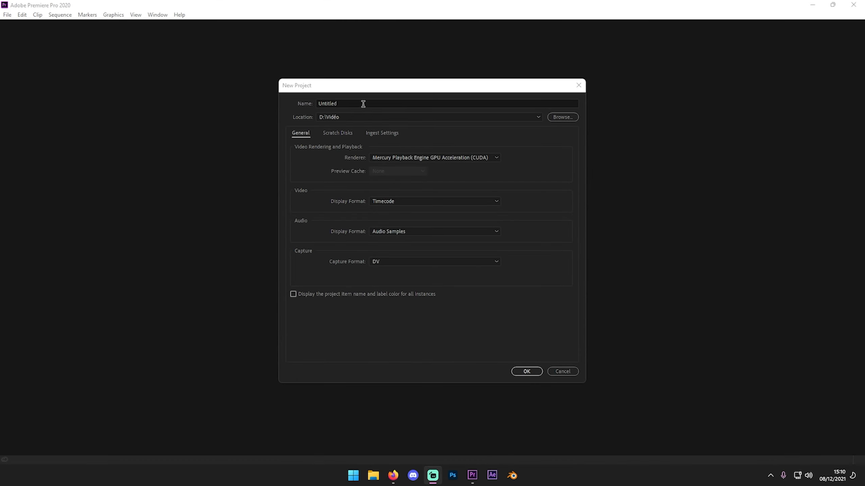
Name the new project "Sous titre" and create it in D:\Vidéo
{"action": "left_click_drag", "start_coordinate": [357, 101], "coordinate": [313, 104]}
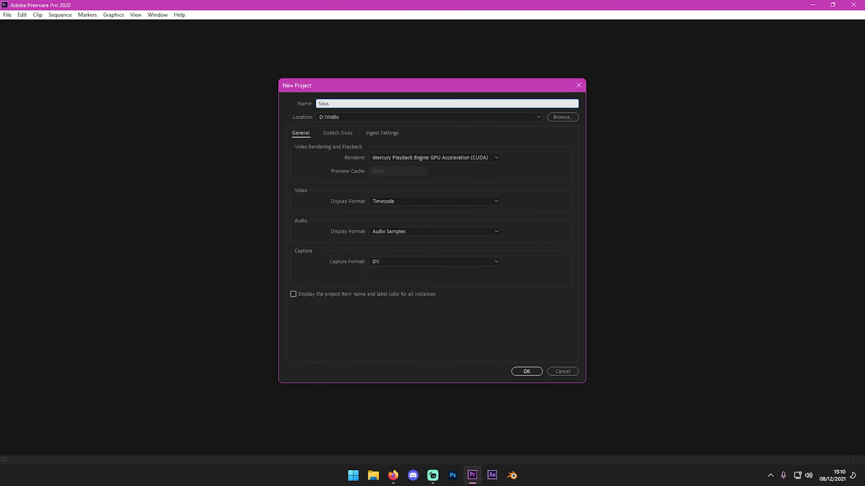
{"action": "type", "text": "Sous titre"}
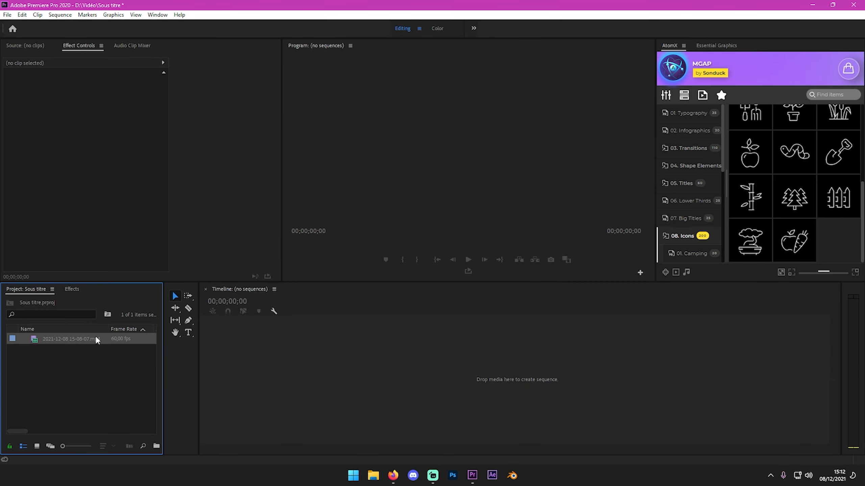
{"action": "left_click_drag", "start_coordinate": [96, 340], "coordinate": [241, 350]}
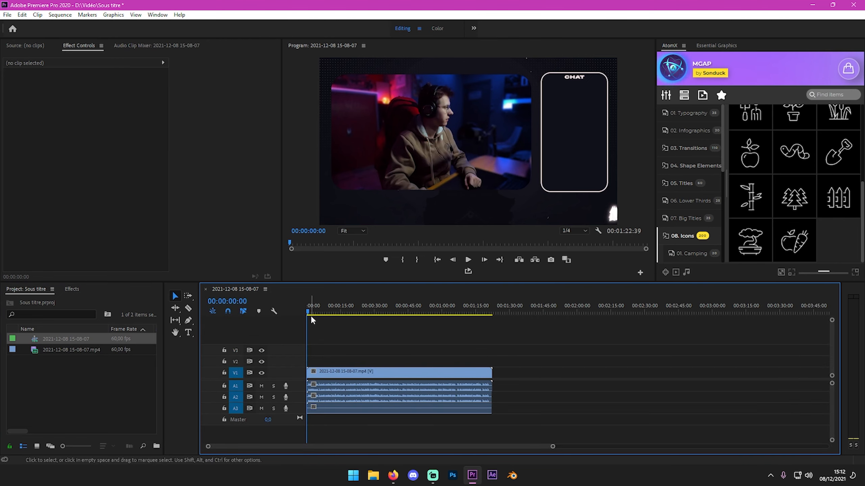
{"action": "left_click_drag", "start_coordinate": [376, 421], "coordinate": [343, 383]}
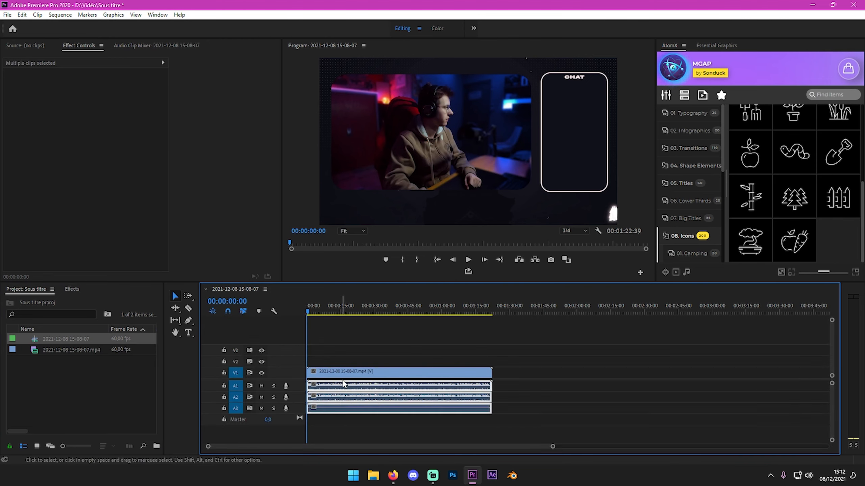
{"action": "key", "text": "Delete"}
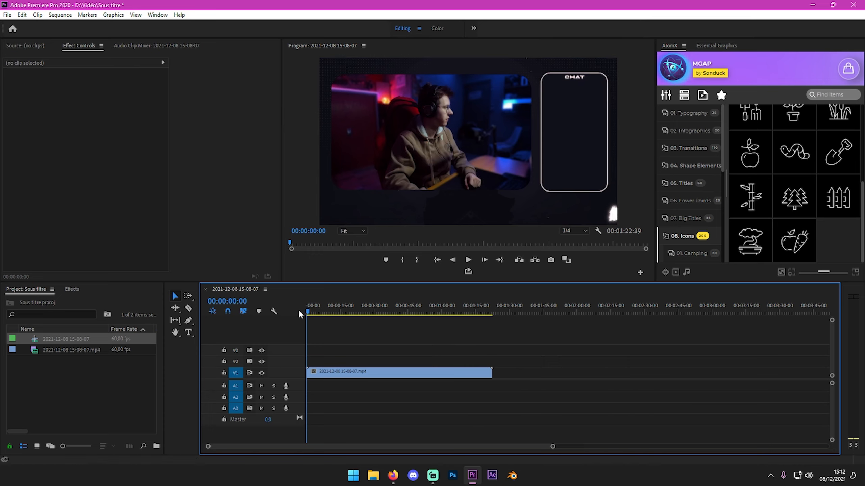
Add five markers along the sequence, the first at 00:00:05:24 and the last at 00:01:11:48
{"action": "left_click_drag", "start_coordinate": [308, 313], "coordinate": [320, 314]}
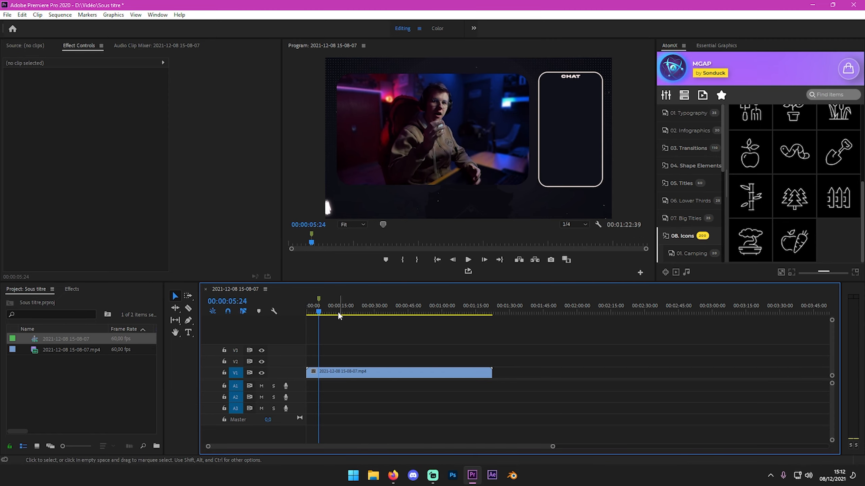
{"action": "key", "text": "m"}
{"action": "left_click", "coordinate": [321, 313]}
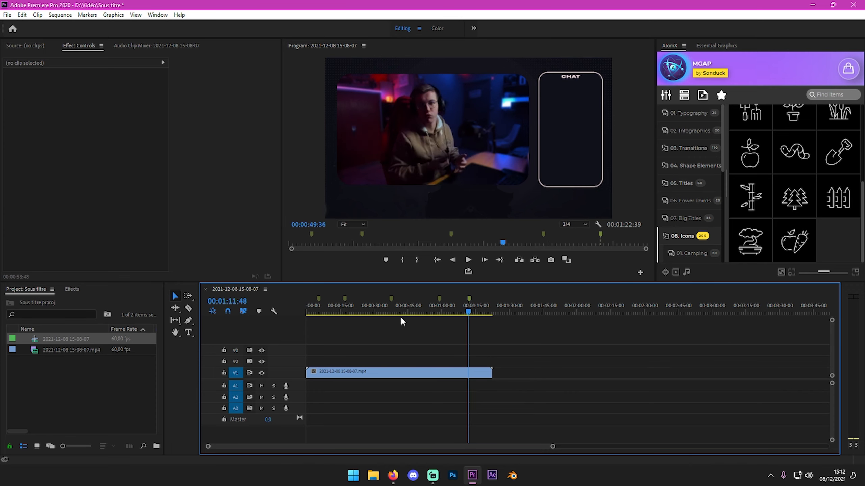
{"action": "left_click", "coordinate": [336, 312]}
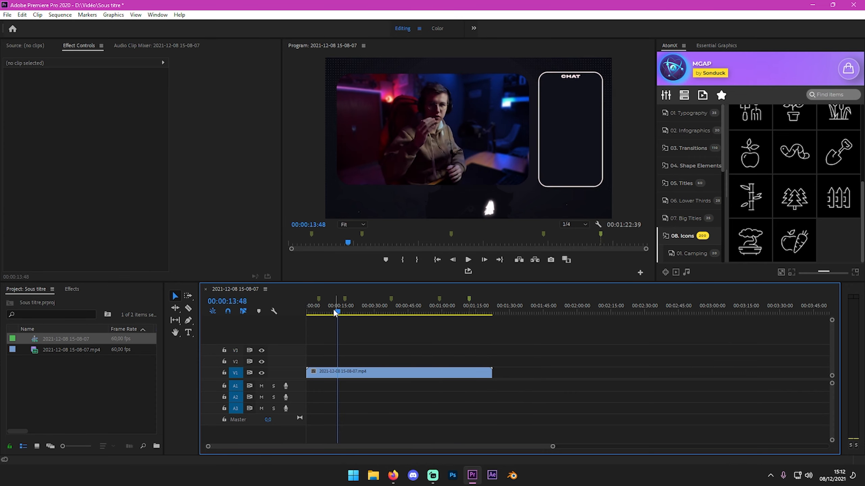
{"action": "left_click", "coordinate": [319, 299]}
{"action": "right_click", "coordinate": [320, 298]}
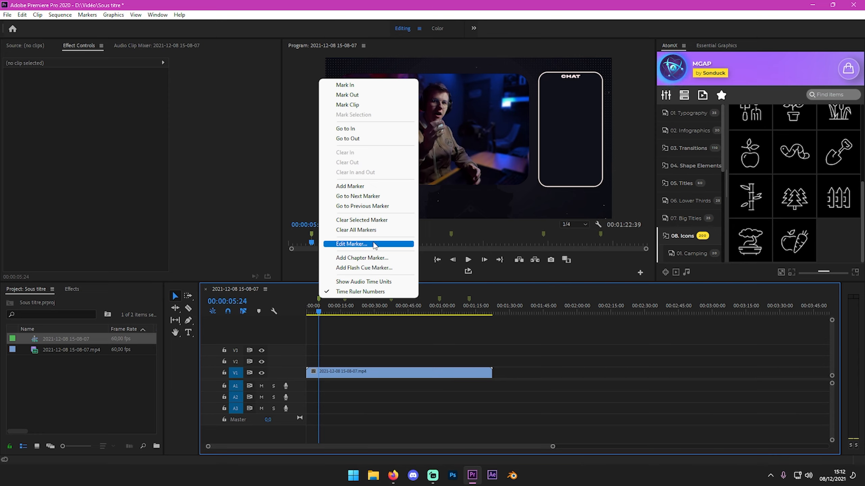
{"action": "left_click", "coordinate": [432, 287]}
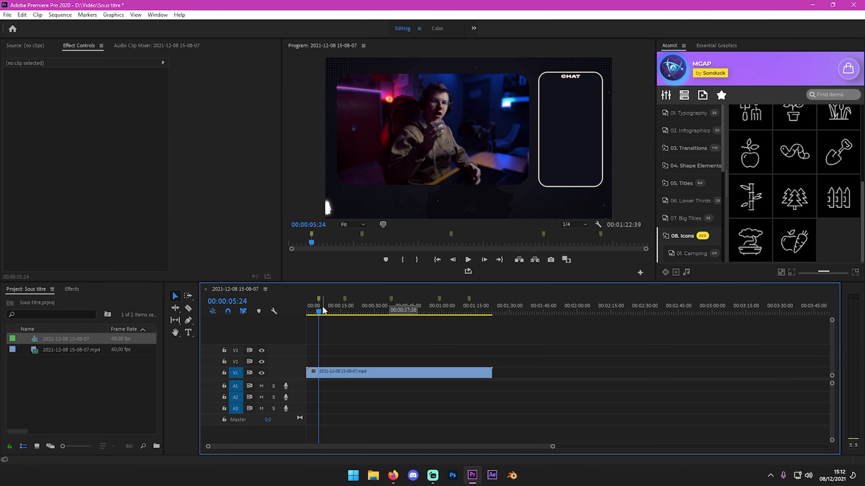
{"action": "left_click_drag", "start_coordinate": [319, 311], "coordinate": [191, 316]}
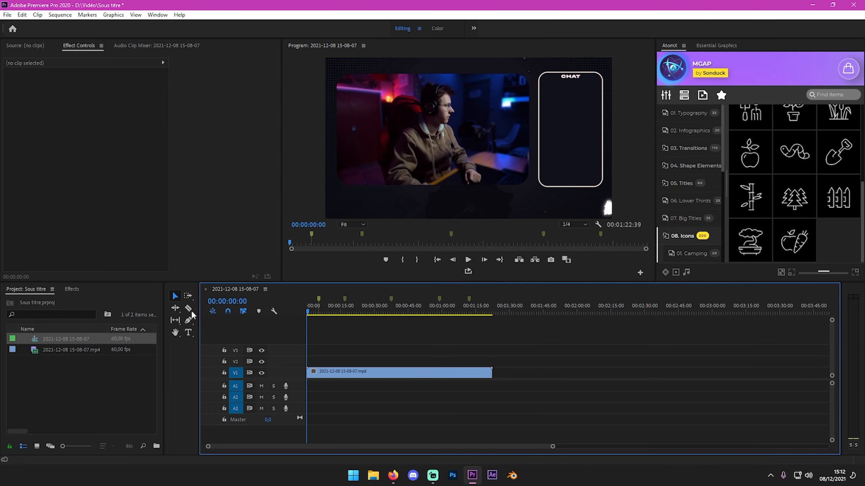
Add the text "TUTO" over the video at the first marker, 00:00:05:24
{"action": "left_click", "coordinate": [188, 333]}
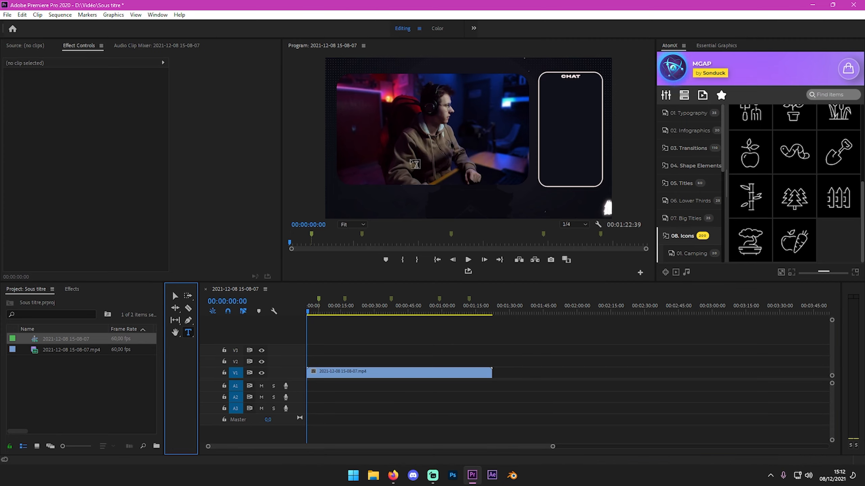
{"action": "left_click", "coordinate": [319, 301]}
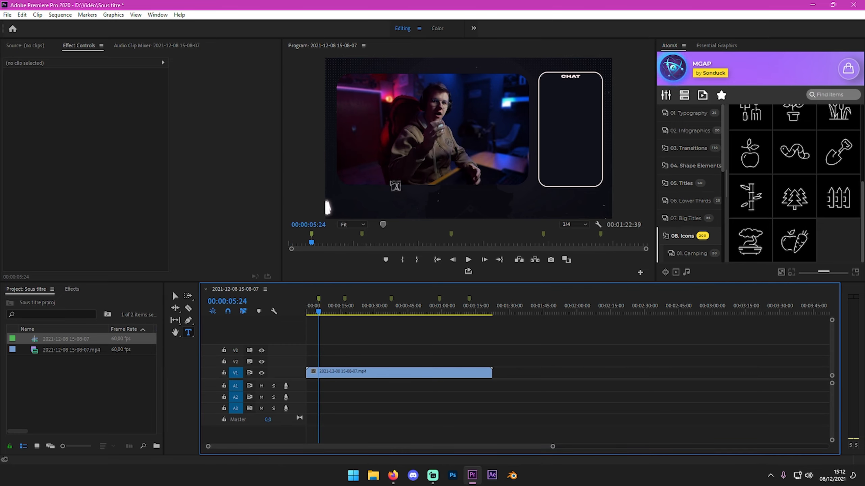
{"action": "left_click", "coordinate": [441, 159]}
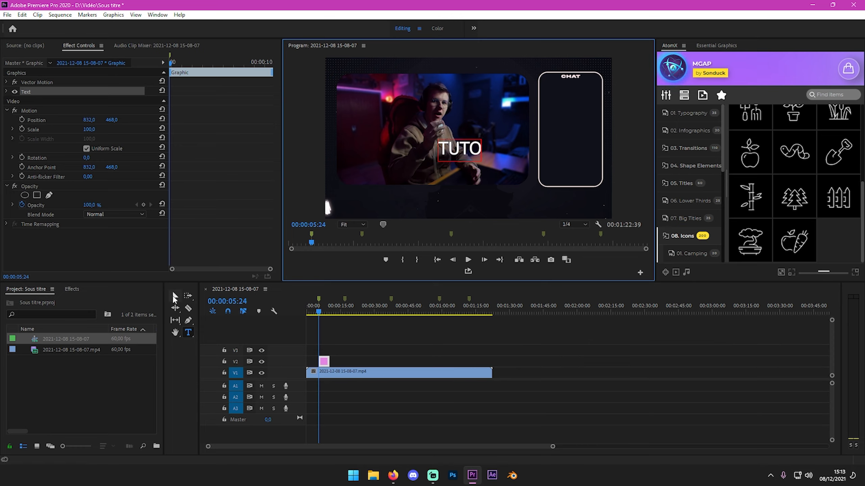
Move the TUTO text to the centre of the frame, snapping it to the horizontal and vertical centre guides
{"action": "left_click", "coordinate": [176, 296]}
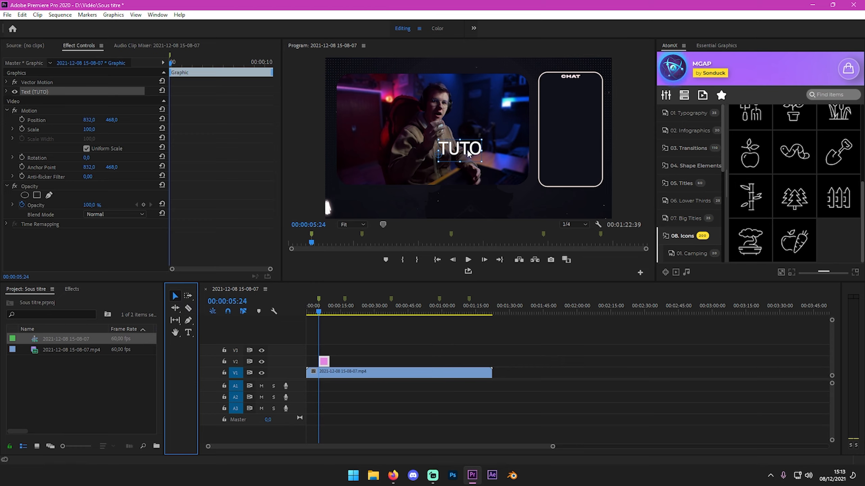
{"action": "left_click_drag", "start_coordinate": [464, 153], "coordinate": [468, 136]}
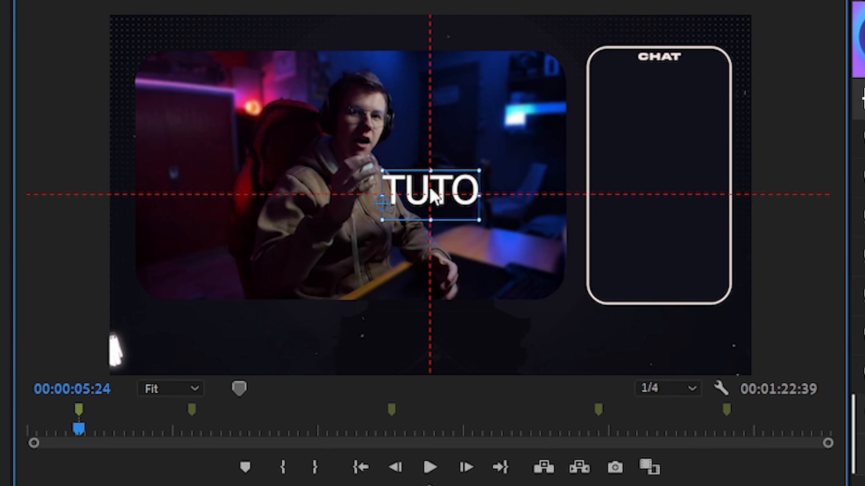
{"action": "mouse_move", "coordinate": [431, 191]}
{"action": "left_mouse_down"}
{"action": "mouse_move", "coordinate": [427, 176]}
{"action": "mouse_move", "coordinate": [428, 197]}
{"action": "mouse_move", "coordinate": [411, 150]}
{"action": "mouse_move", "coordinate": [409, 197]}
{"action": "mouse_move", "coordinate": [394, 201]}
{"action": "mouse_move", "coordinate": [454, 187]}
{"action": "mouse_move", "coordinate": [382, 174]}
{"action": "mouse_move", "coordinate": [446, 175]}
{"action": "mouse_move", "coordinate": [432, 204]}
{"action": "left_mouse_up"}
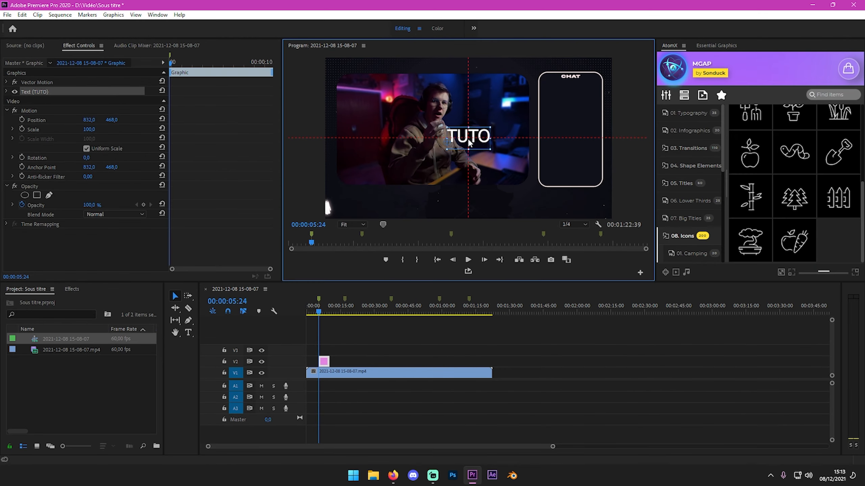
{"action": "mouse_move", "coordinate": [468, 145]}
{"action": "left_mouse_down"}
{"action": "mouse_move", "coordinate": [467, 201]}
{"action": "mouse_move", "coordinate": [356, 203]}
{"action": "mouse_move", "coordinate": [370, 192]}
{"action": "mouse_move", "coordinate": [359, 197]}
{"action": "mouse_move", "coordinate": [460, 181]}
{"action": "mouse_move", "coordinate": [472, 140]}
{"action": "left_mouse_up"}
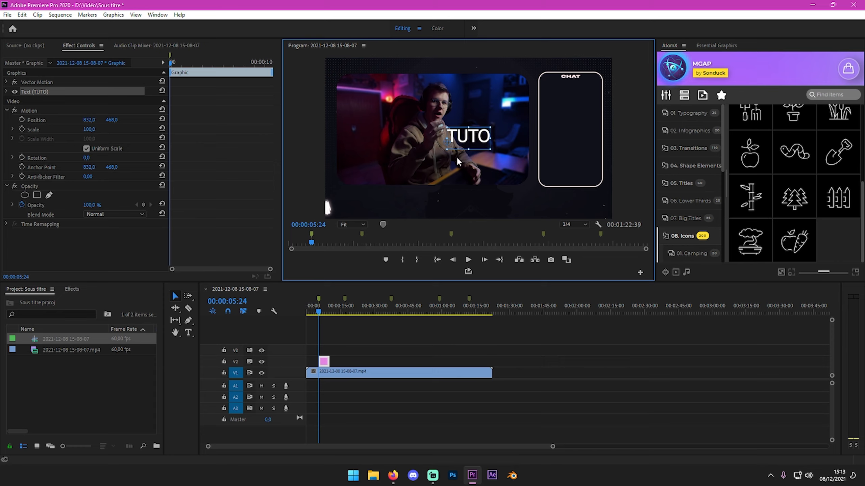
Expand the TUTO text's source text settings and look through the available fonts
{"action": "double_click", "coordinate": [469, 141]}
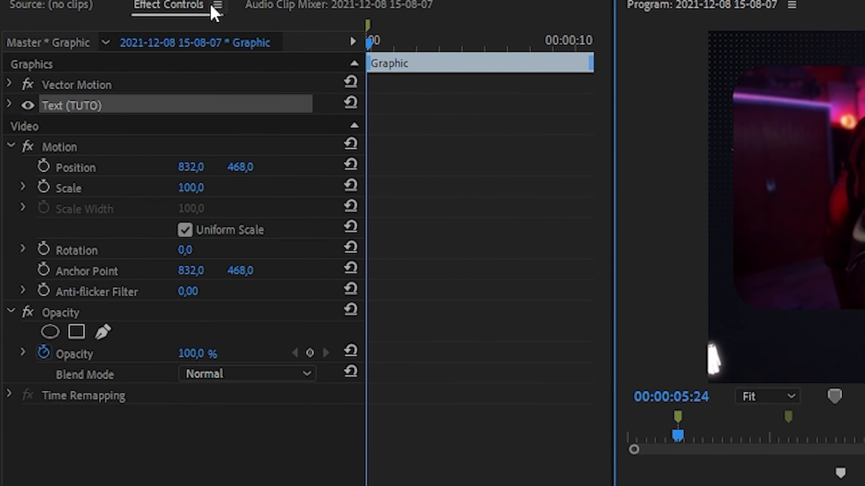
{"action": "left_click", "coordinate": [10, 104]}
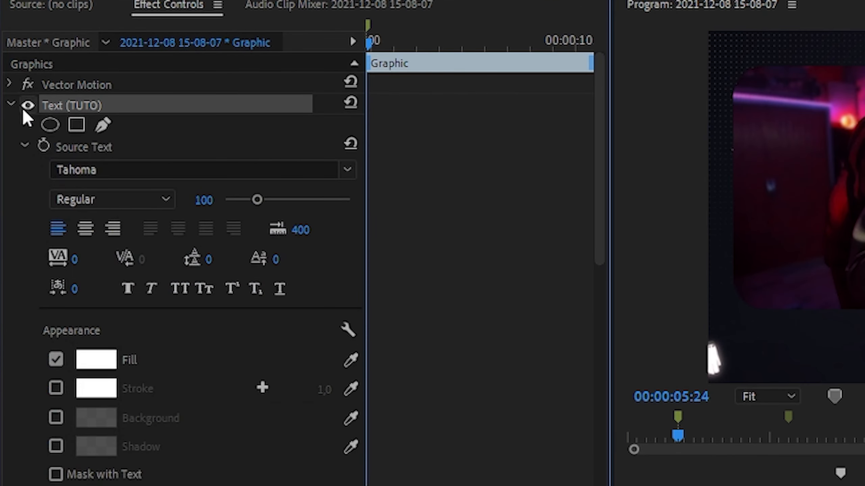
{"action": "left_click", "coordinate": [347, 172]}
{"action": "scroll", "coordinate": [303, 313], "scroll_direction": "down", "scroll_amount": 6}
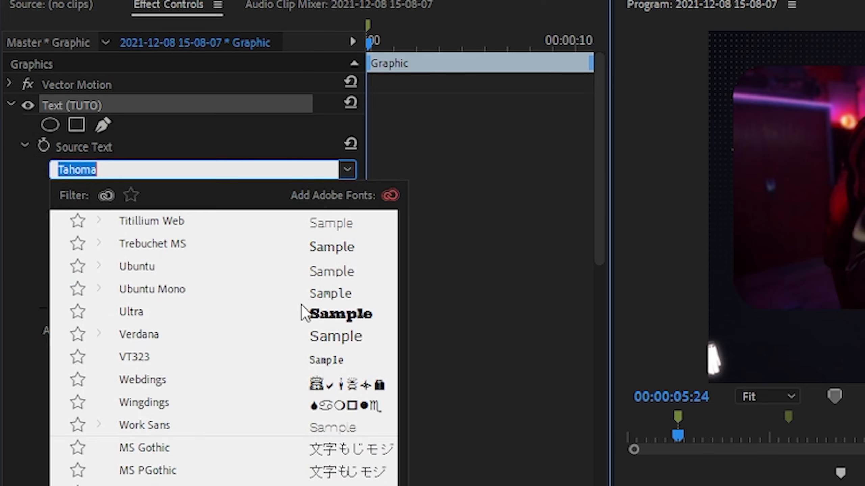
{"action": "scroll", "coordinate": [308, 346], "scroll_direction": "up", "scroll_amount": 15}
{"action": "scroll", "coordinate": [305, 344], "scroll_direction": "up", "scroll_amount": 15}
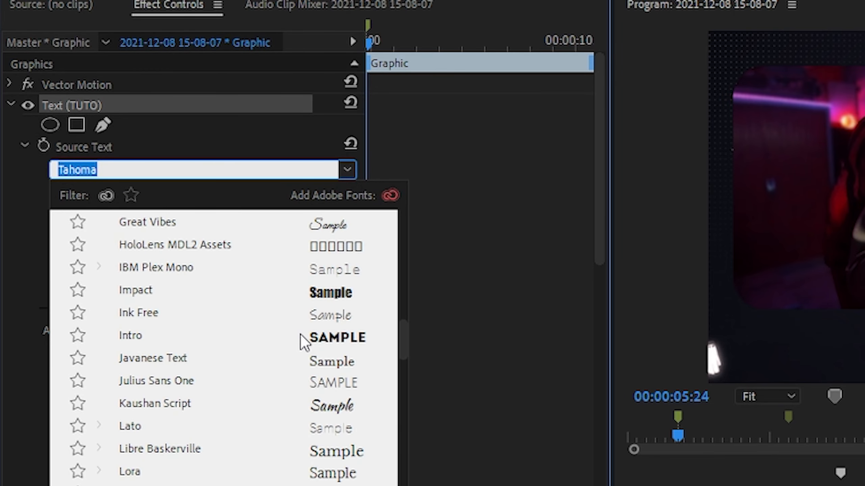
{"action": "left_click", "coordinate": [345, 179]}
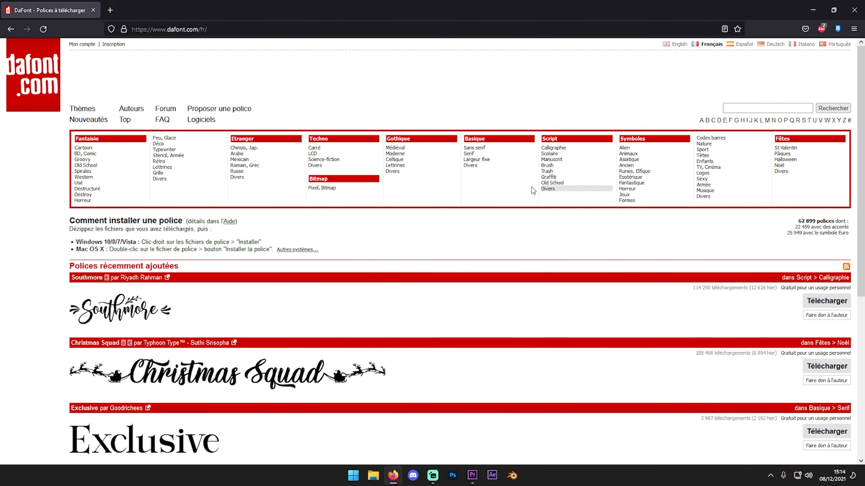
Switch to the DaFont site in Firefox, then download and install the Franchise font from the Fantaisie > Rétro category
{"action": "scroll", "coordinate": [459, 206], "scroll_direction": "down", "scroll_amount": 7}
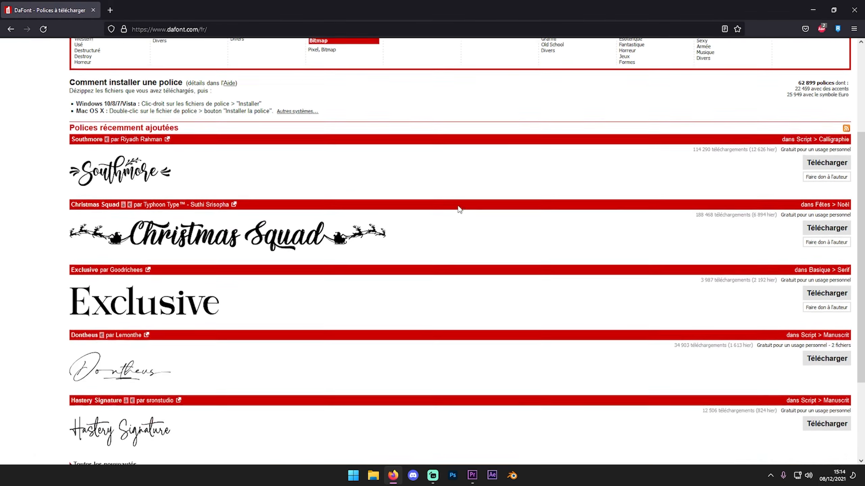
{"action": "scroll", "coordinate": [474, 221], "scroll_direction": "up", "scroll_amount": 7}
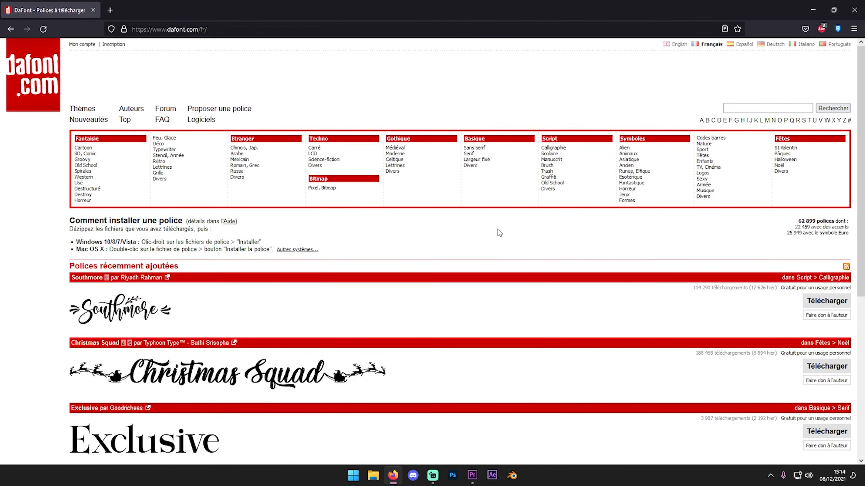
{"action": "left_click", "coordinate": [159, 162]}
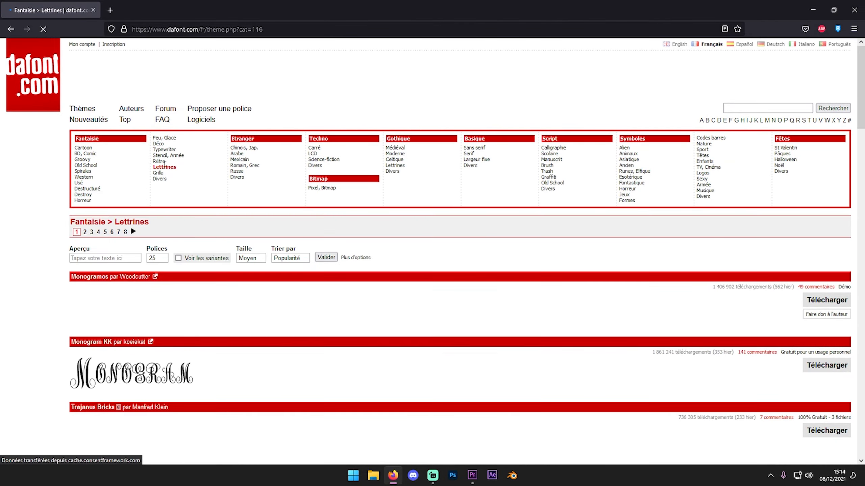
{"action": "scroll", "coordinate": [262, 305], "scroll_direction": "down", "scroll_amount": 10}
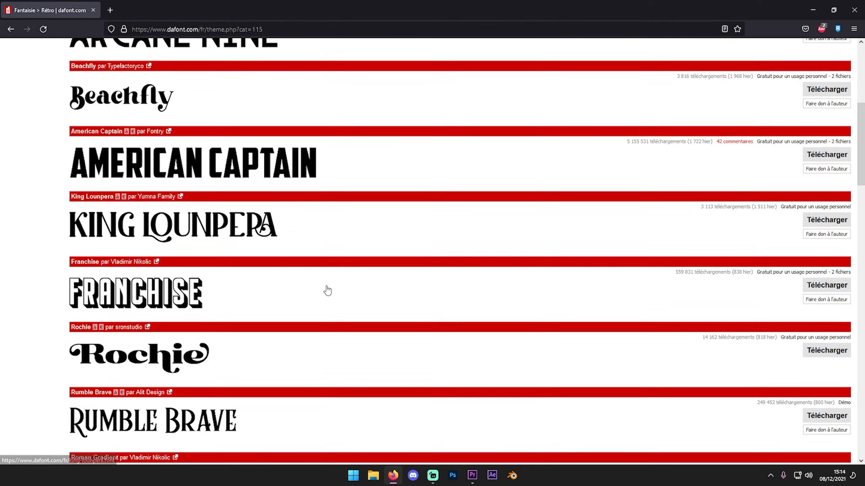
{"action": "scroll", "coordinate": [150, 150], "scroll_direction": "up", "scroll_amount": 1}
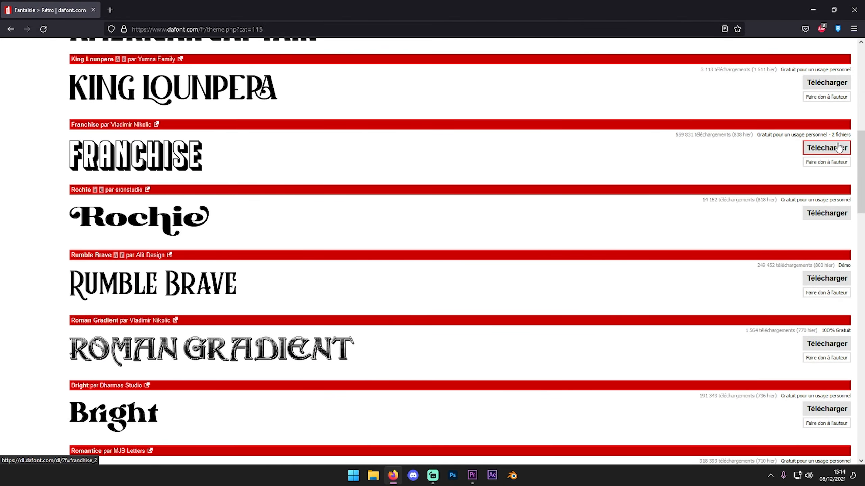
{"action": "left_click", "coordinate": [827, 148]}
{"action": "left_click", "coordinate": [461, 252]}
{"action": "left_click", "coordinate": [568, 296]}
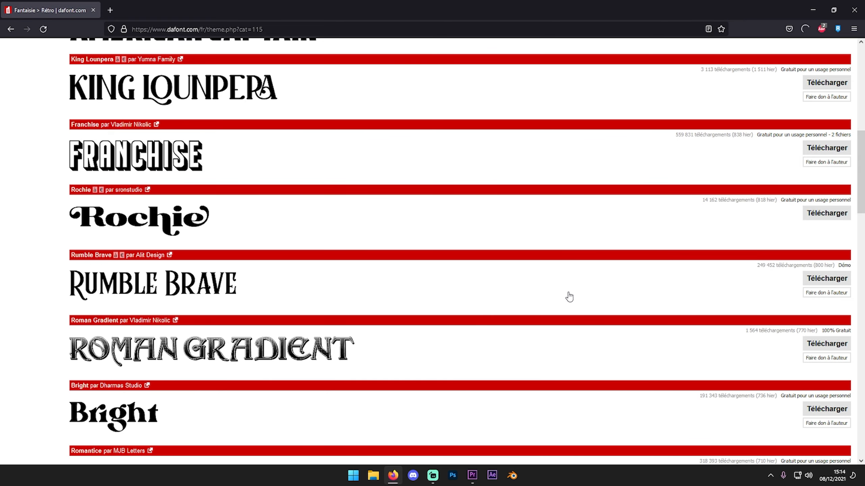
{"action": "left_click", "coordinate": [136, 117]}
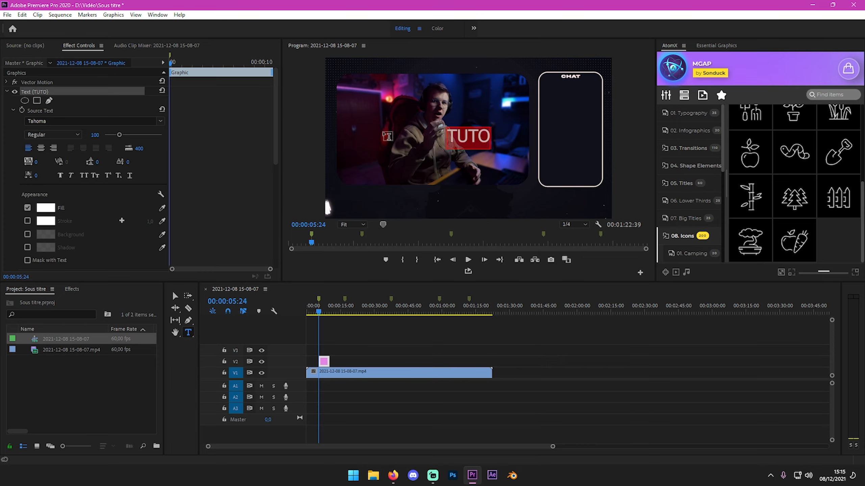
Switch back to Premiere Pro and set the TUTO text's font to Franchise
{"action": "left_click", "coordinate": [156, 121]}
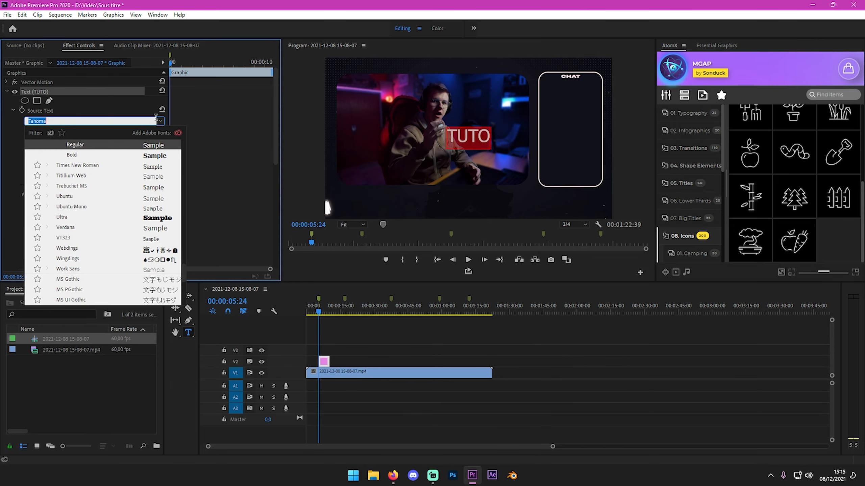
{"action": "type", "text": "fra"}
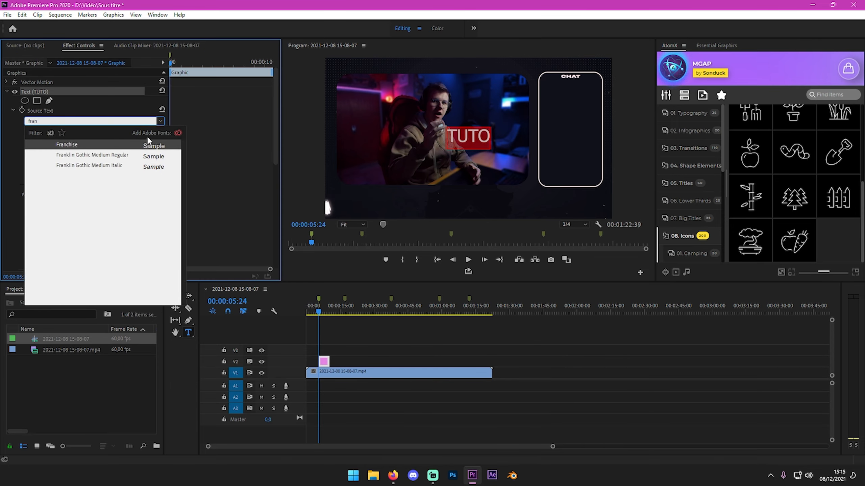
{"action": "type", "text": "n"}
{"action": "key", "text": "Return"}
Enlarge the TUTO text in the frame to roughly one and a half times its size
{"action": "left_click", "coordinate": [479, 145]}
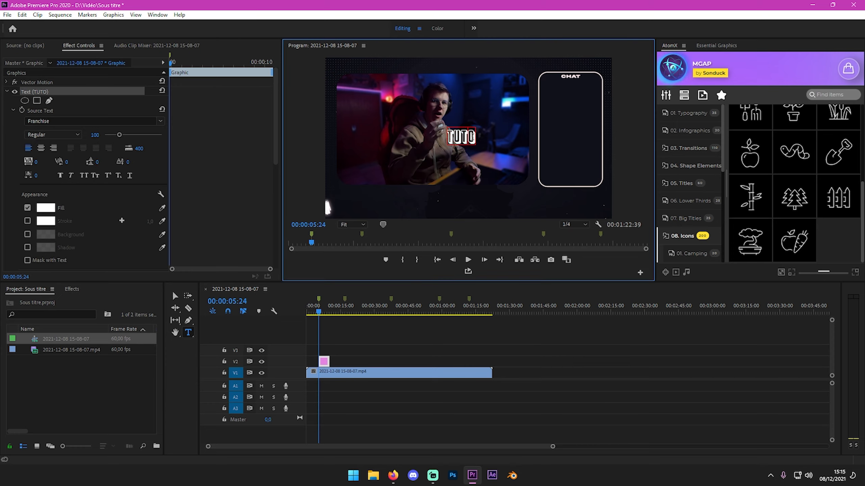
{"action": "left_click", "coordinate": [174, 296]}
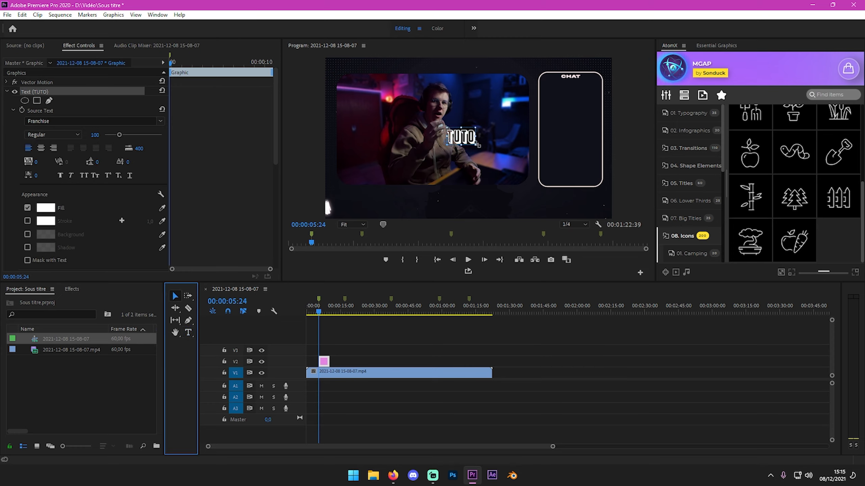
{"action": "left_click_drag", "start_coordinate": [478, 145], "coordinate": [510, 158]}
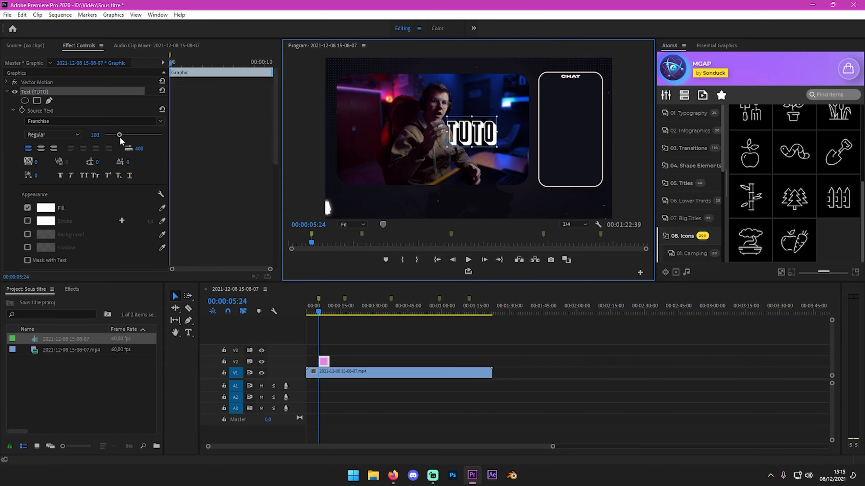
Set the TUTO text's font size to 73, place it along the webcam frame's lower edge, and centre-align it
{"action": "mouse_move", "coordinate": [120, 136]}
{"action": "left_mouse_down"}
{"action": "mouse_move", "coordinate": [143, 136]}
{"action": "mouse_move", "coordinate": [114, 136]}
{"action": "left_mouse_up"}
{"action": "left_click_drag", "start_coordinate": [469, 139], "coordinate": [451, 200]}
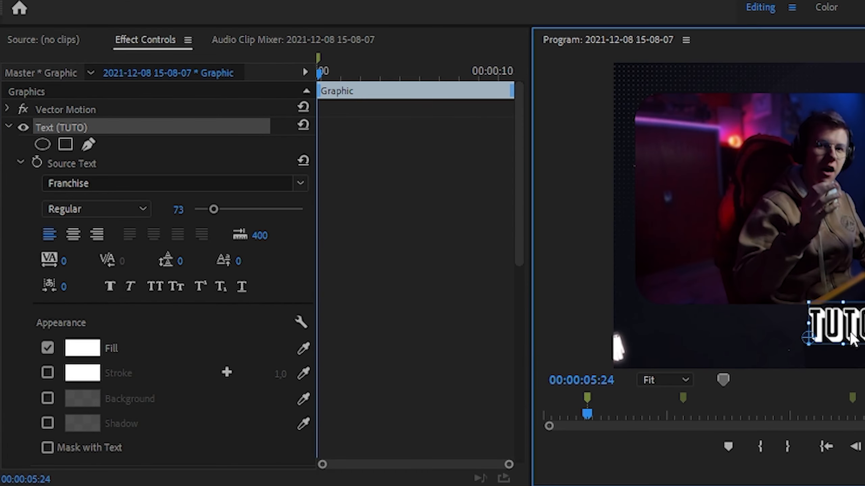
{"action": "left_click_drag", "start_coordinate": [852, 336], "coordinate": [819, 307]}
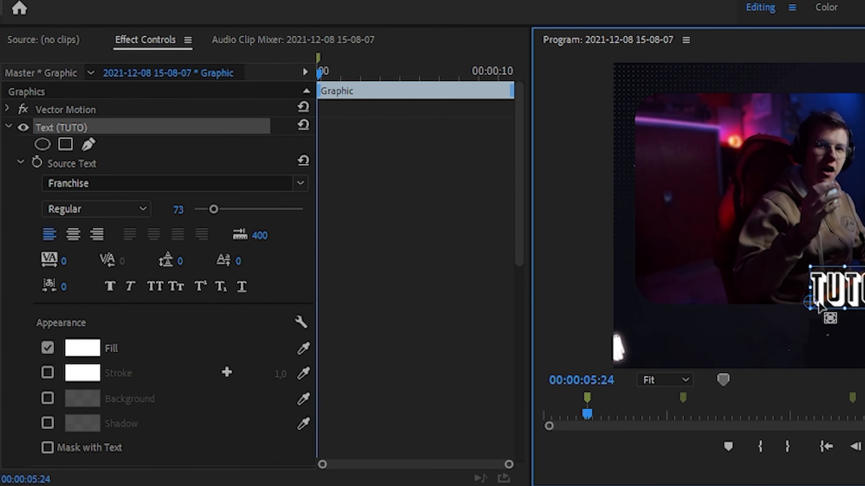
{"action": "left_click", "coordinate": [75, 235]}
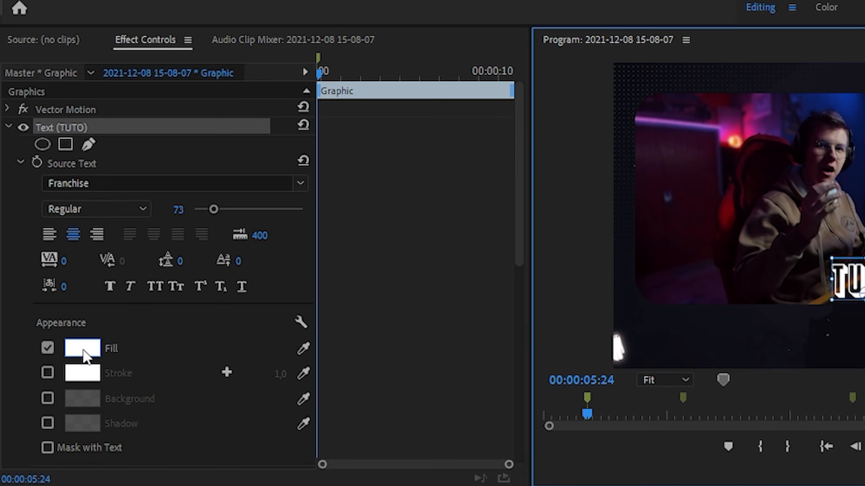
{"action": "left_click", "coordinate": [78, 361]}
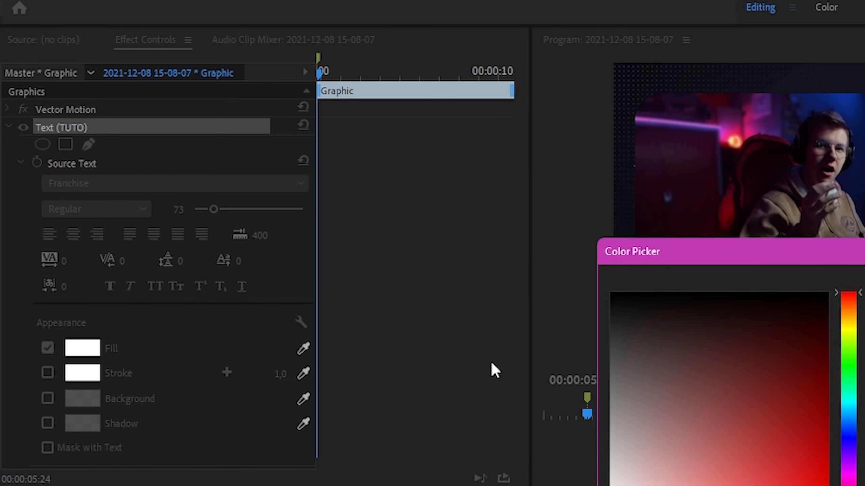
{"action": "left_click_drag", "start_coordinate": [778, 257], "coordinate": [273, 164]}
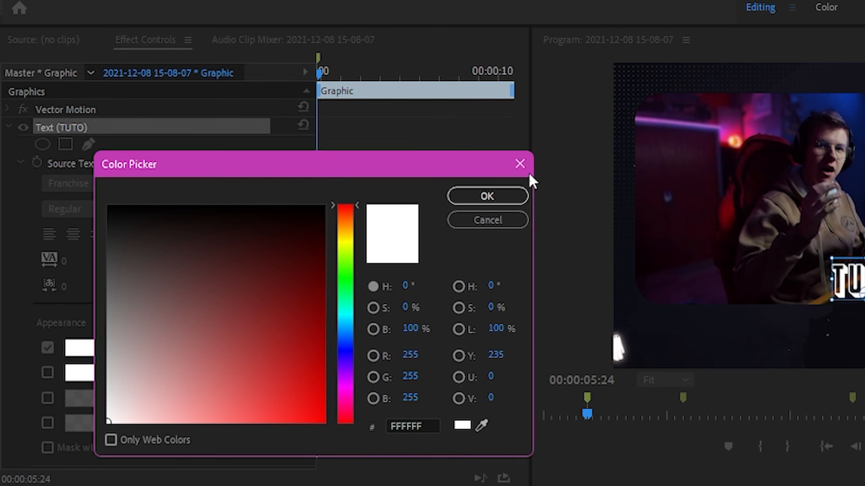
{"action": "left_click", "coordinate": [520, 164]}
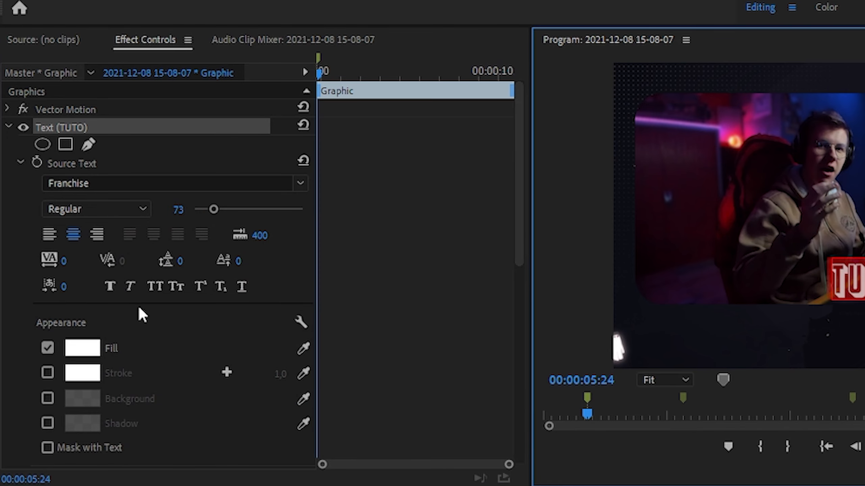
Change the TUTO text's fill colour to light purple D08DDC
{"action": "left_click", "coordinate": [79, 347]}
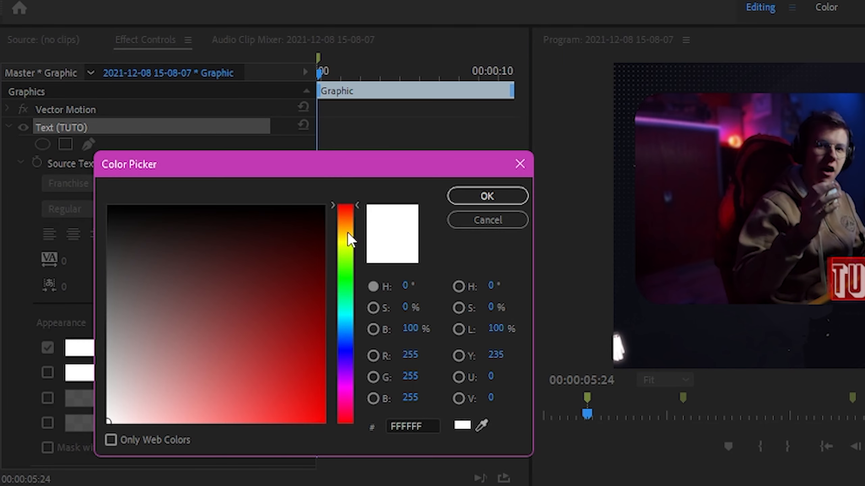
{"action": "left_click", "coordinate": [344, 383]}
{"action": "left_click", "coordinate": [238, 394]}
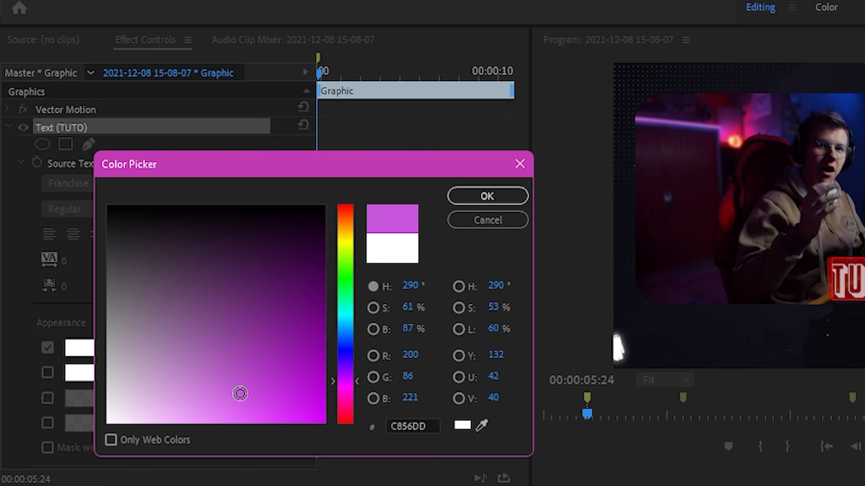
{"action": "left_click", "coordinate": [228, 406]}
{"action": "left_click_drag", "start_coordinate": [228, 406], "coordinate": [183, 392]}
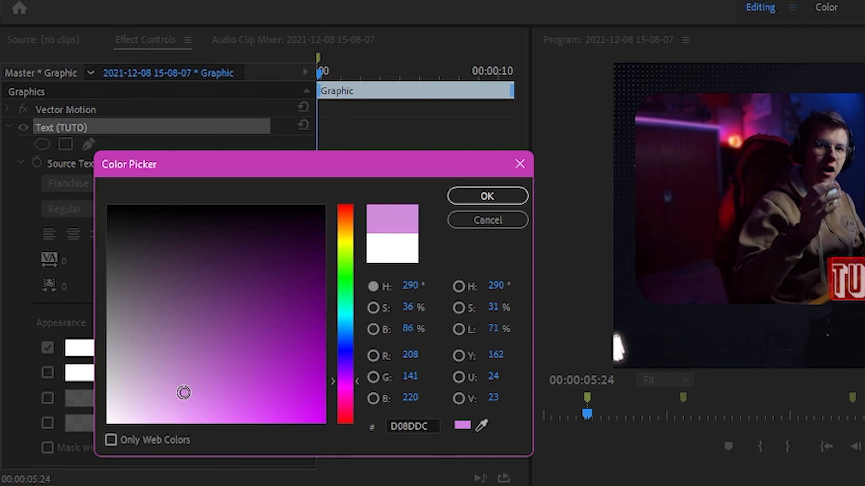
{"action": "left_click", "coordinate": [487, 196]}
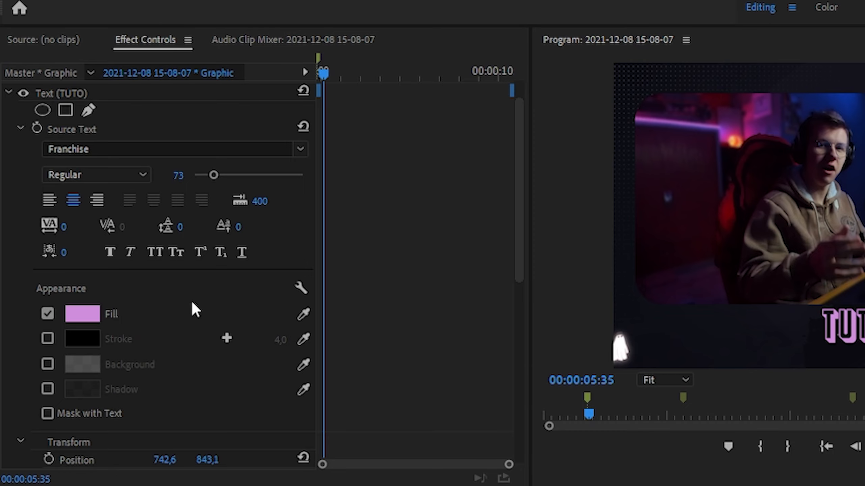
At the start of the TUTO clip (00:00:05:24), enable keyframing for the text's Scale and set it to 60
{"action": "scroll", "coordinate": [205, 327], "scroll_direction": "down", "scroll_amount": 4}
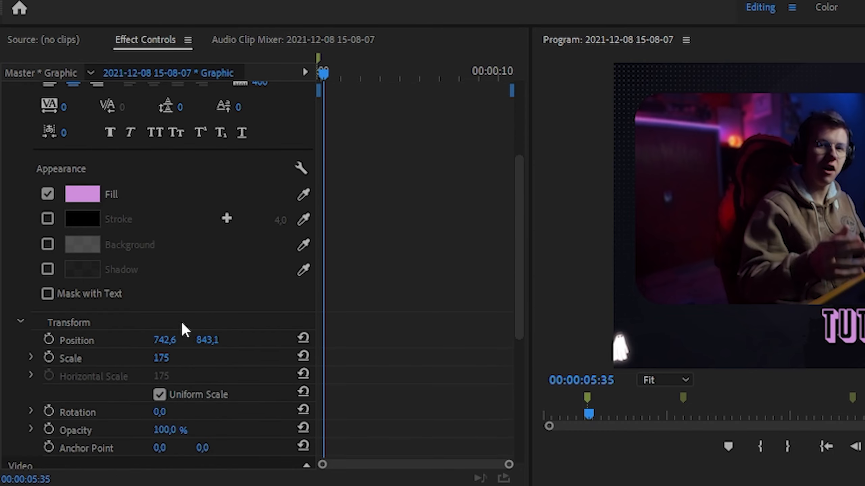
{"action": "scroll", "coordinate": [63, 307], "scroll_direction": "down", "scroll_amount": 1}
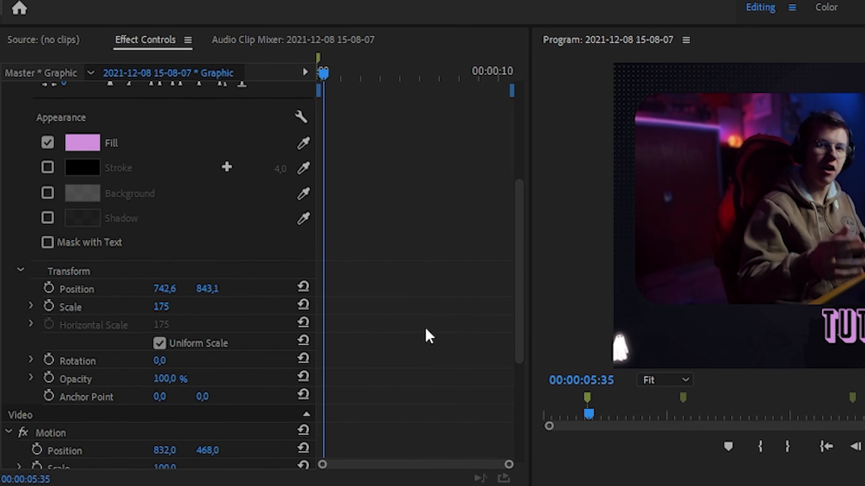
{"action": "left_click_drag", "start_coordinate": [319, 83], "coordinate": [316, 72]}
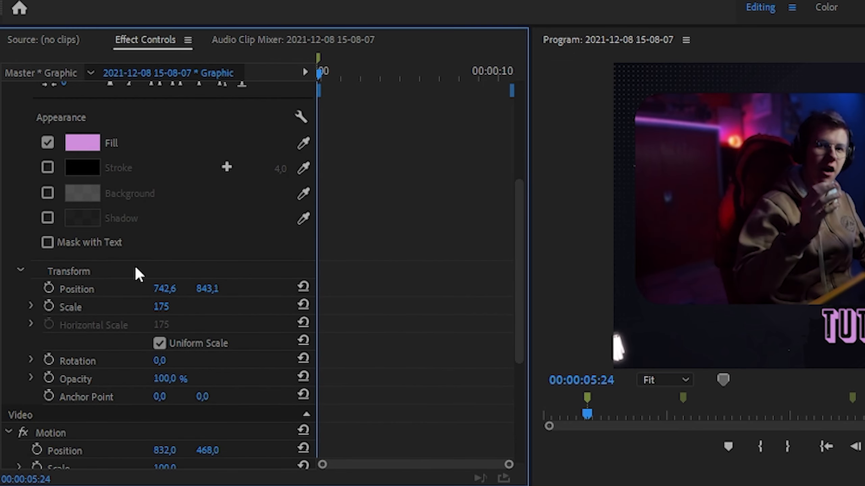
{"action": "left_click", "coordinate": [49, 306]}
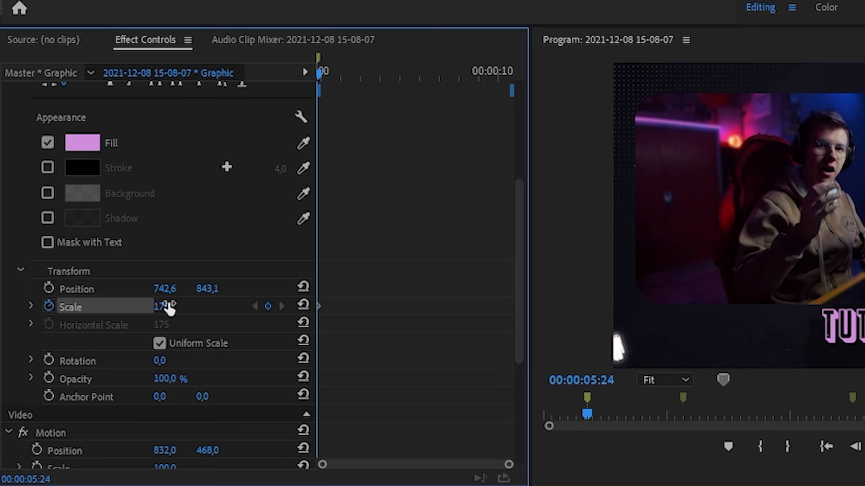
{"action": "mouse_move", "coordinate": [129, 300]}
{"action": "left_mouse_down"}
{"action": "mouse_move", "coordinate": [47, 303]}
{"action": "mouse_move", "coordinate": [123, 308]}
{"action": "left_mouse_up"}
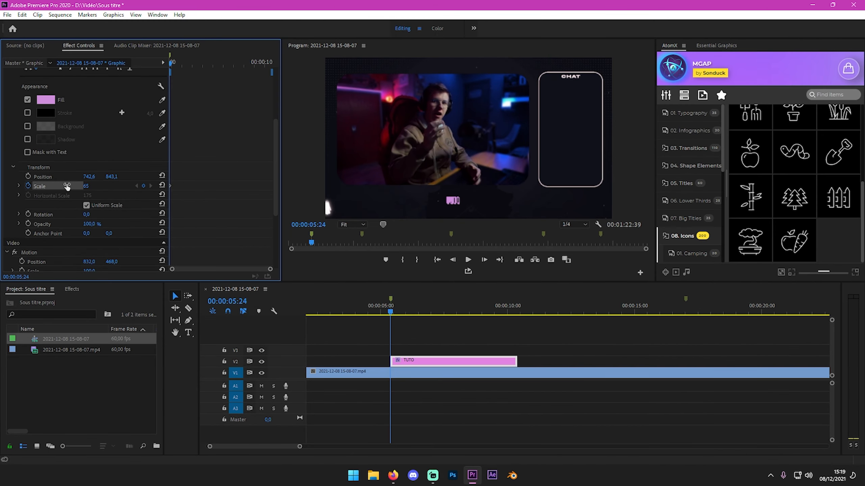
{"action": "left_click_drag", "start_coordinate": [67, 186], "coordinate": [63, 186]}
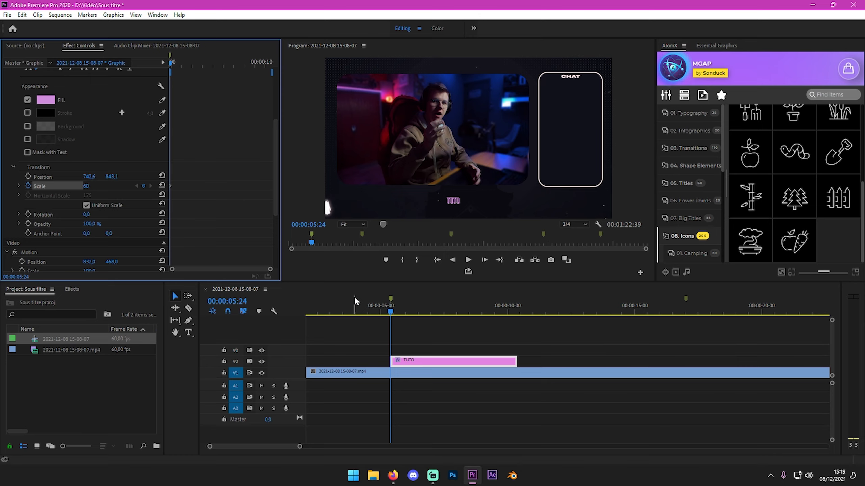
Advance four frames to 00:00:05:28 and add a Scale keyframe of 180 to the TUTO text
{"action": "key", "text": "Right"}
{"action": "key", "text": "Right"}
{"action": "key", "text": "Right"}
{"action": "key", "text": "Right"}
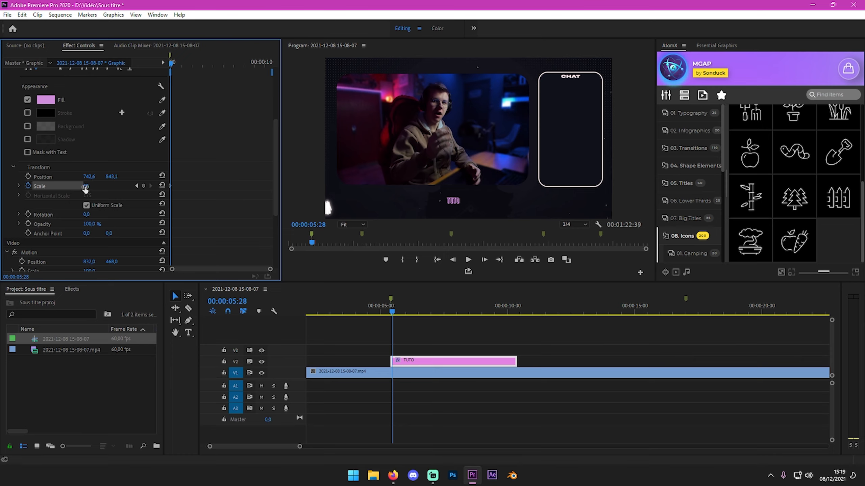
{"action": "left_click_drag", "start_coordinate": [85, 187], "coordinate": [184, 192]}
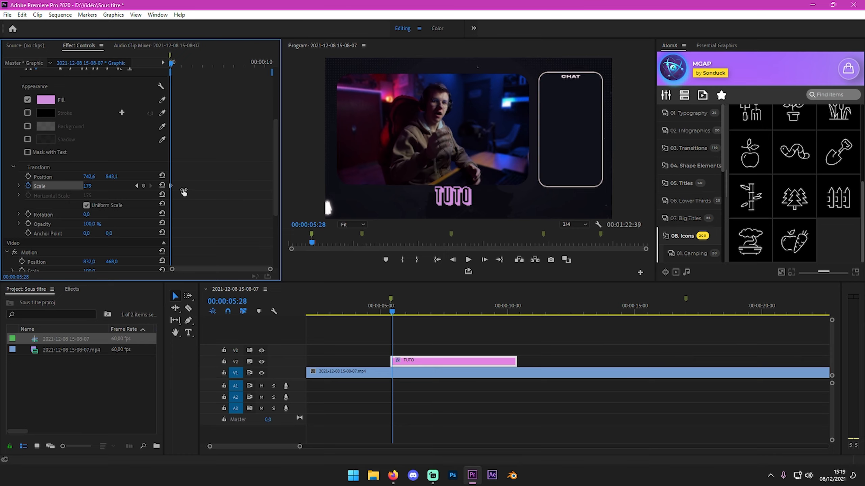
{"action": "left_click", "coordinate": [91, 185]}
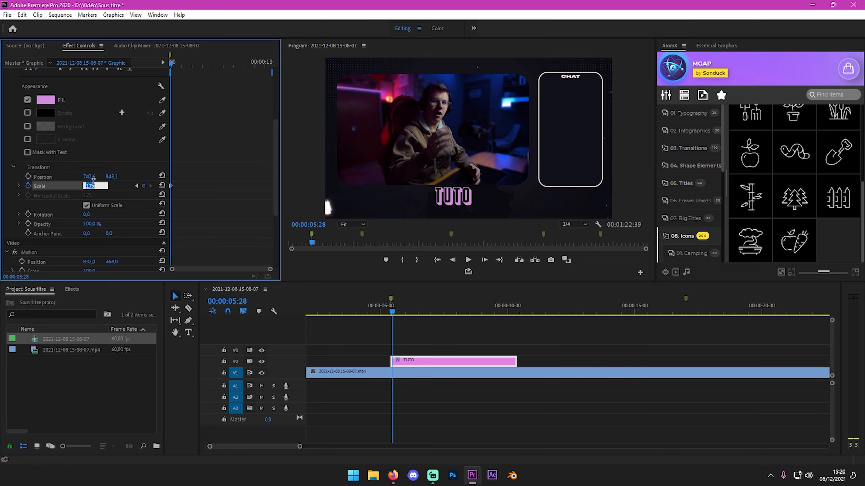
{"action": "type", "text": "180"}
{"action": "key", "text": "Return"}
Advance four more frames to 00:00:05:32 and add a Scale keyframe of 150 to the TUTO text
{"action": "key", "text": "Right"}
{"action": "key", "text": "Right"}
{"action": "key", "text": "Right"}
{"action": "key", "text": "Right"}
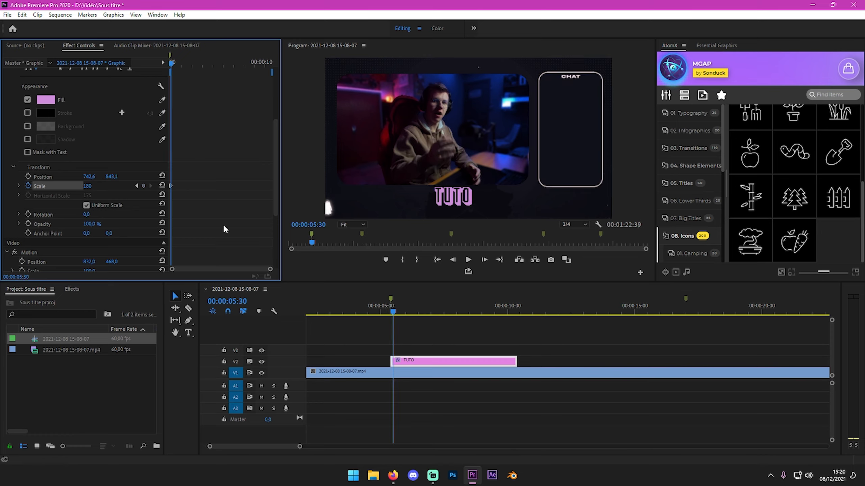
{"action": "left_click", "coordinate": [93, 186]}
{"action": "left_click", "coordinate": [118, 188]}
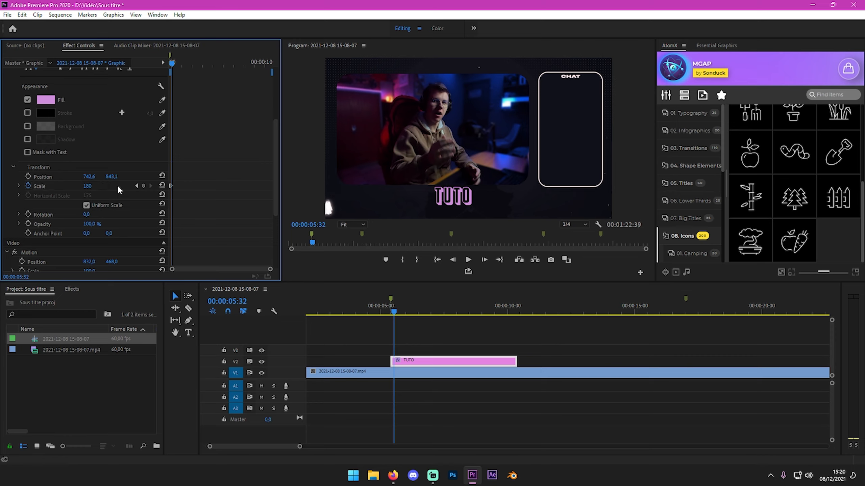
{"action": "left_click_drag", "start_coordinate": [91, 186], "coordinate": [62, 188]}
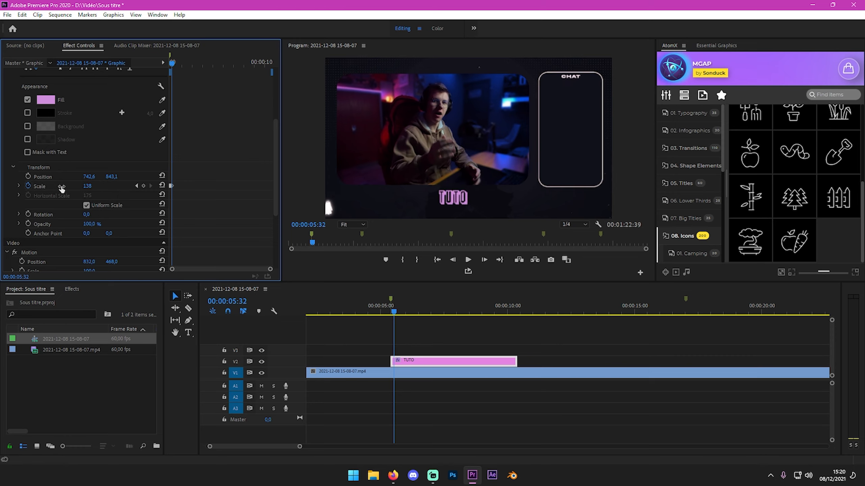
{"action": "left_click", "coordinate": [93, 187]}
{"action": "type", "text": "150"}
{"action": "key", "text": "Return"}
Try pasting a copy of the TUTO clip with V1 as the targeted video track, and undo the paste
{"action": "left_click", "coordinate": [405, 310]}
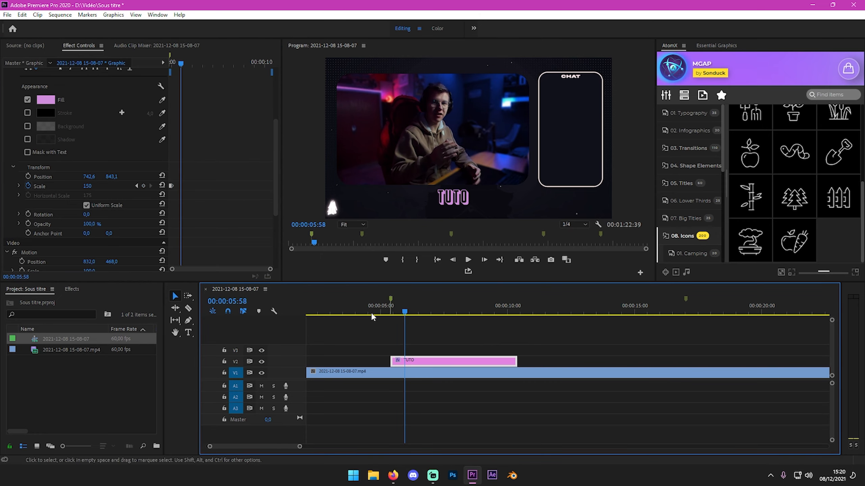
{"action": "scroll", "coordinate": [471, 324], "scroll_direction": "down", "scroll_amount": 6}
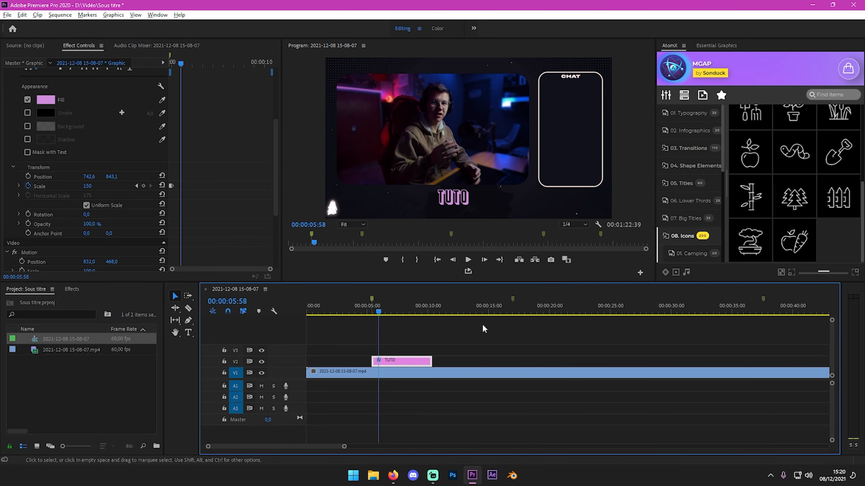
{"action": "scroll", "coordinate": [395, 349], "scroll_direction": "down", "scroll_amount": 1}
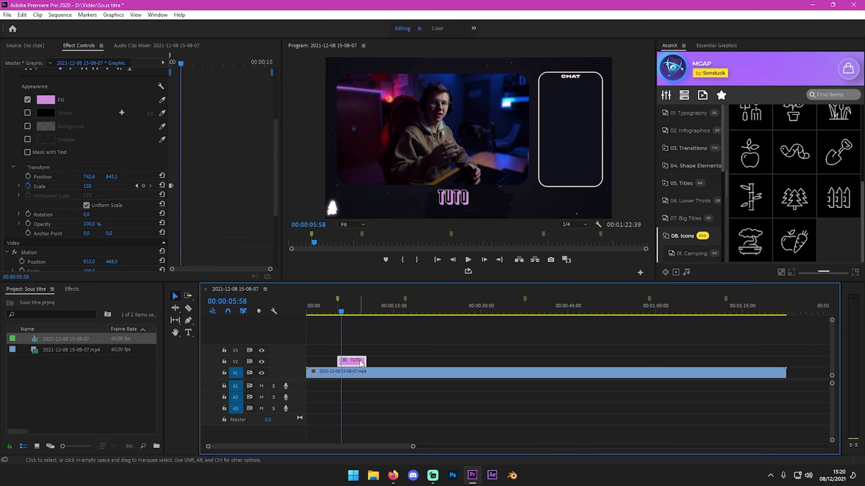
{"action": "left_click", "coordinate": [237, 374]}
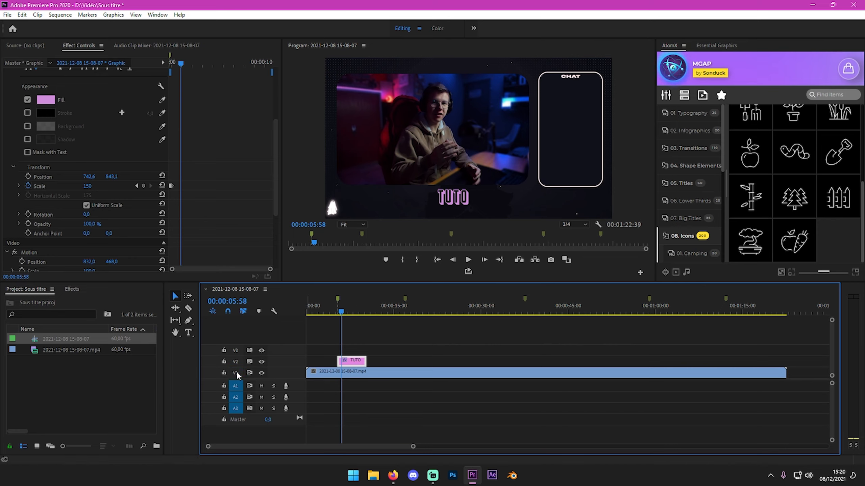
{"action": "left_click", "coordinate": [237, 370]}
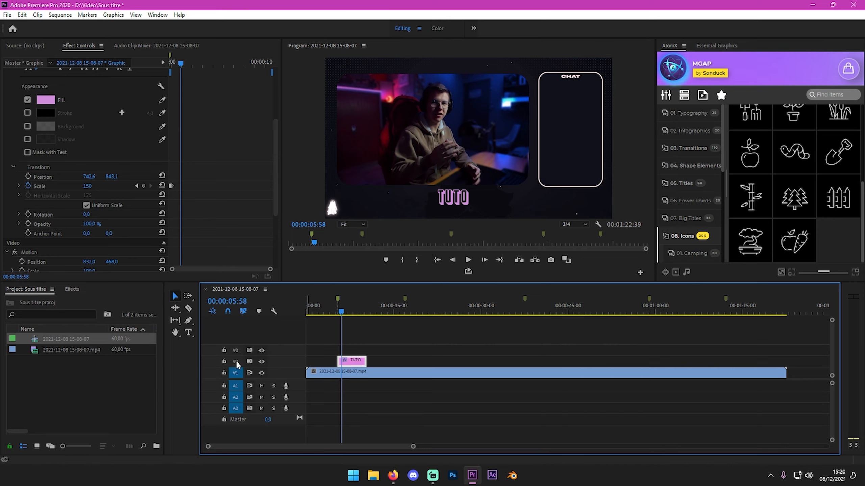
{"action": "key", "text": "ctrl+v"}
{"action": "key", "text": "ctrl+z"}
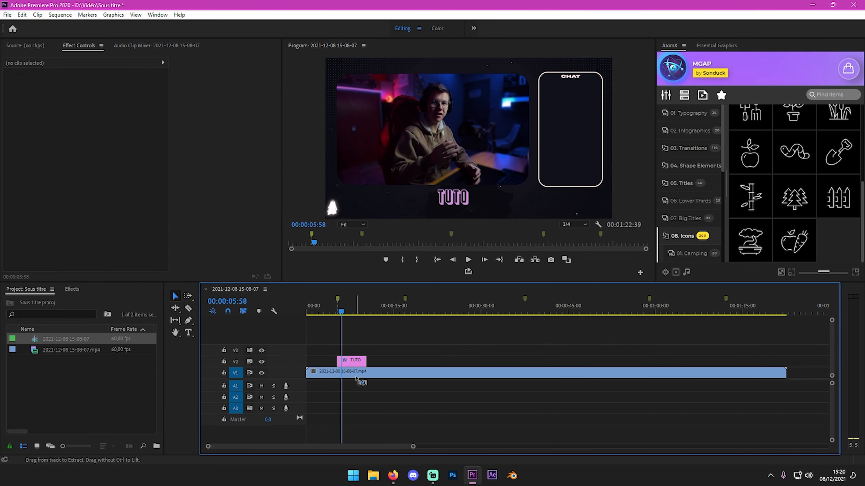
Make V2 the only targeted video track, try pasting the TUTO copy at the original clip's end, and undo that paste
{"action": "left_click", "coordinate": [231, 362]}
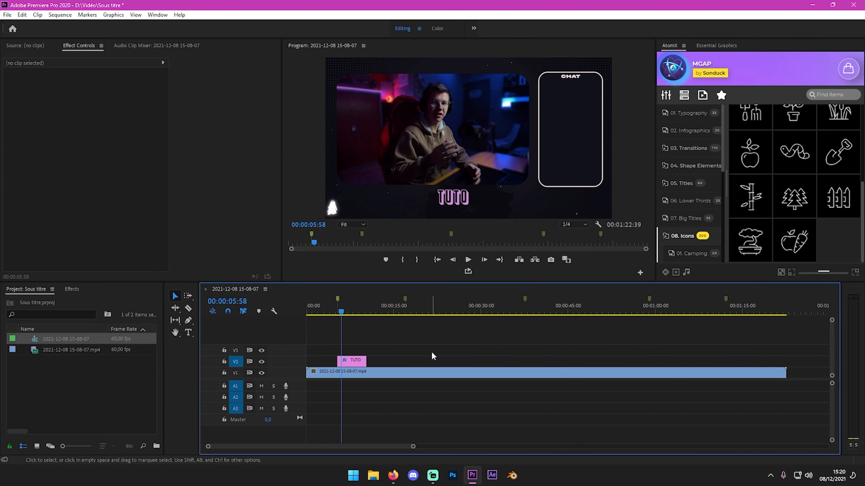
{"action": "left_click_drag", "start_coordinate": [338, 310], "coordinate": [368, 315]}
{"action": "key", "text": "ctrl+v"}
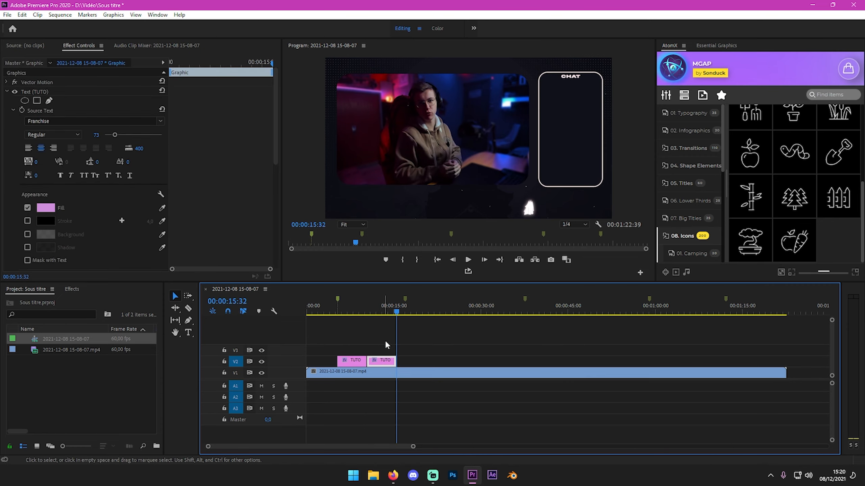
{"action": "key", "text": "ctrl+z"}
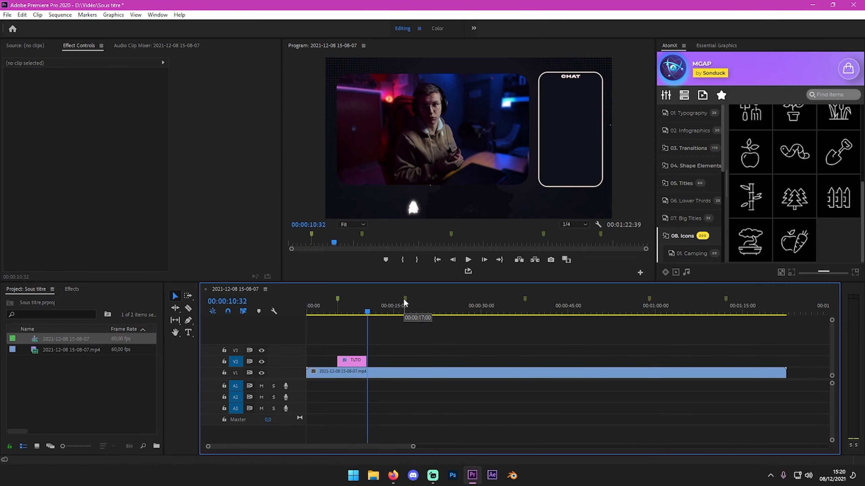
Paste a copy of the TUTO clip at the second marker (00:00:17:00) and change its text to AUTRE
{"action": "left_click", "coordinate": [404, 298]}
{"action": "key", "text": "ctrl+v"}
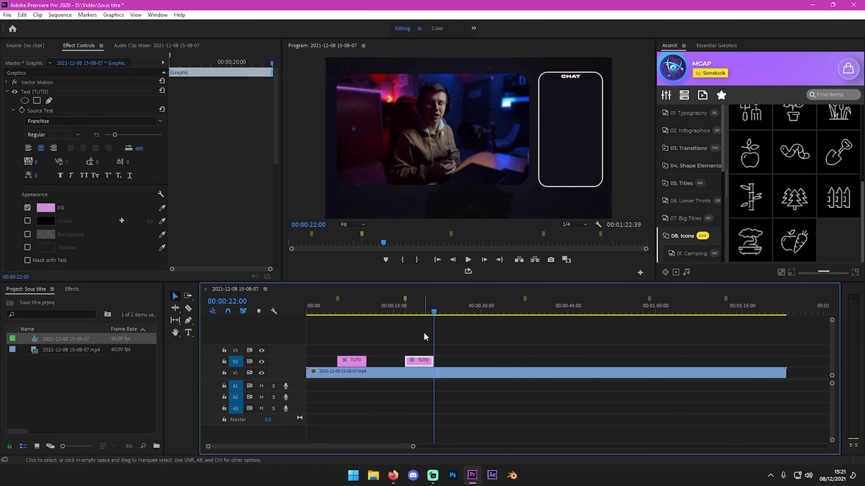
{"action": "left_click_drag", "start_coordinate": [434, 313], "coordinate": [407, 312]}
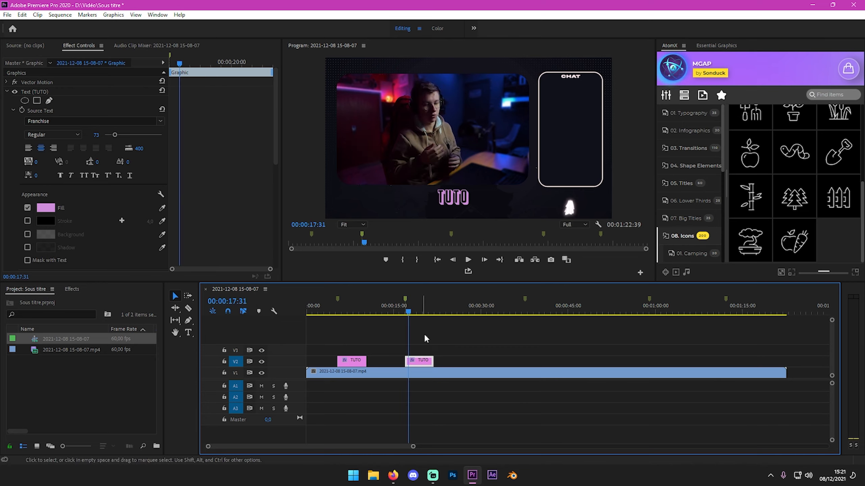
{"action": "double_click", "coordinate": [449, 196]}
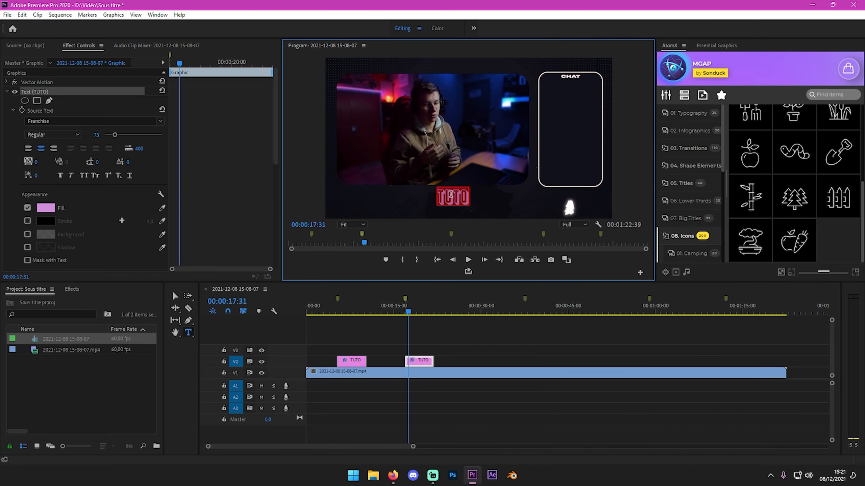
{"action": "type", "text": "AUTRE"}
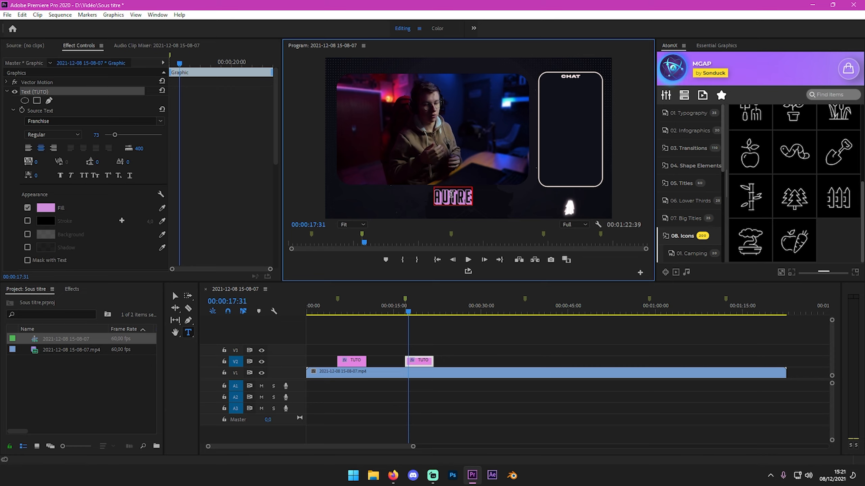
Complete the second subtitle's text as AUTRE SOUS-TITRE and play it back from the second marker
{"action": "type", "text": " SOUS TITRE"}
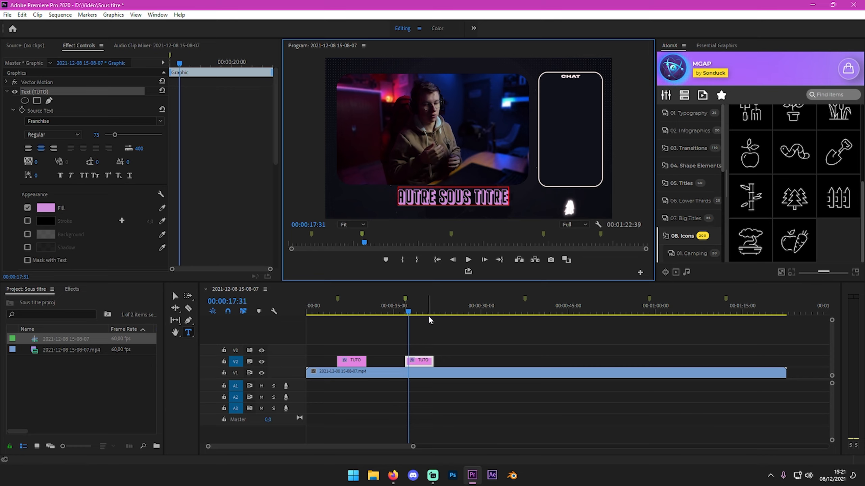
{"action": "left_click", "coordinate": [404, 311]}
{"action": "key", "text": "space"}
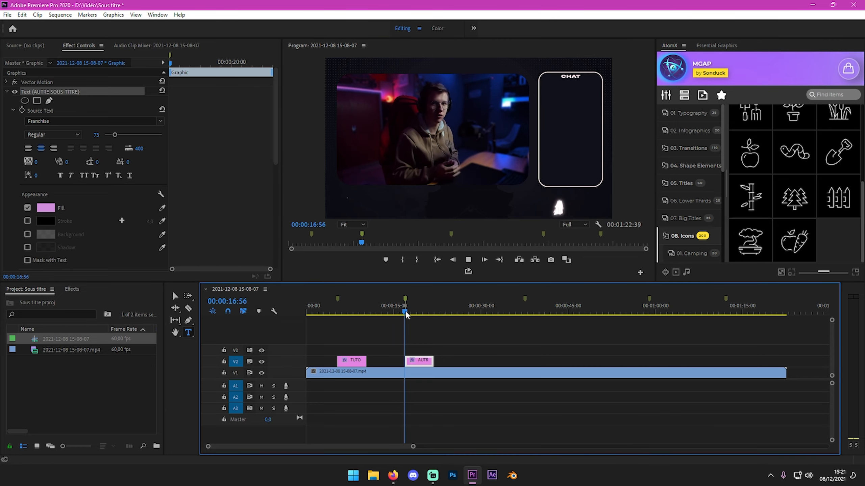
{"action": "key", "text": "space"}
Change the fill colour of the AUTRE SOUS-TITRE text to a saturated yellow
{"action": "double_click", "coordinate": [448, 198]}
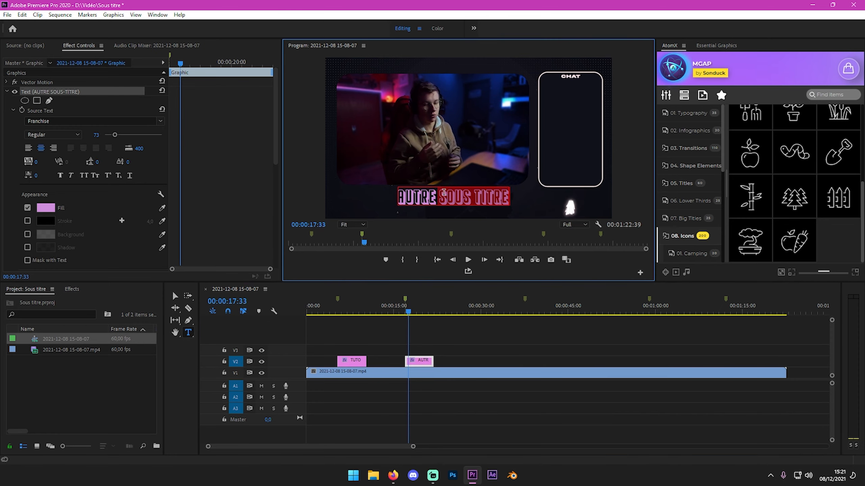
{"action": "left_click", "coordinate": [45, 208]}
{"action": "left_click", "coordinate": [303, 116]}
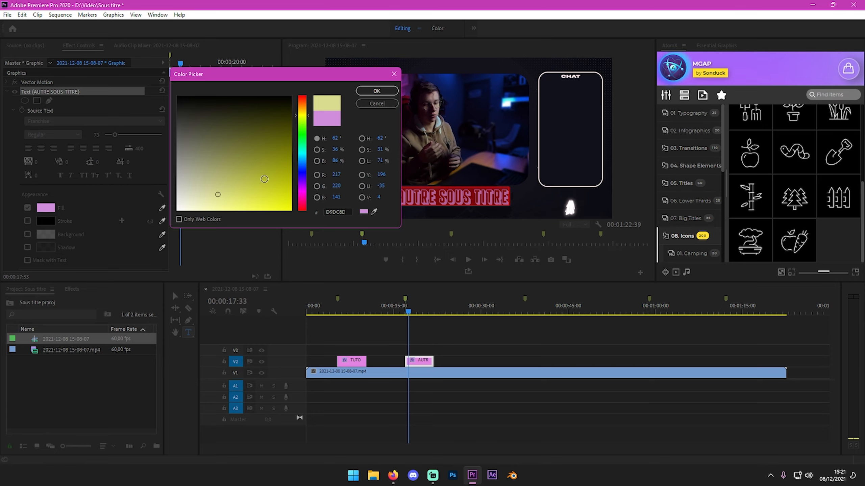
{"action": "left_click", "coordinate": [270, 189]}
{"action": "left_click", "coordinate": [377, 91]}
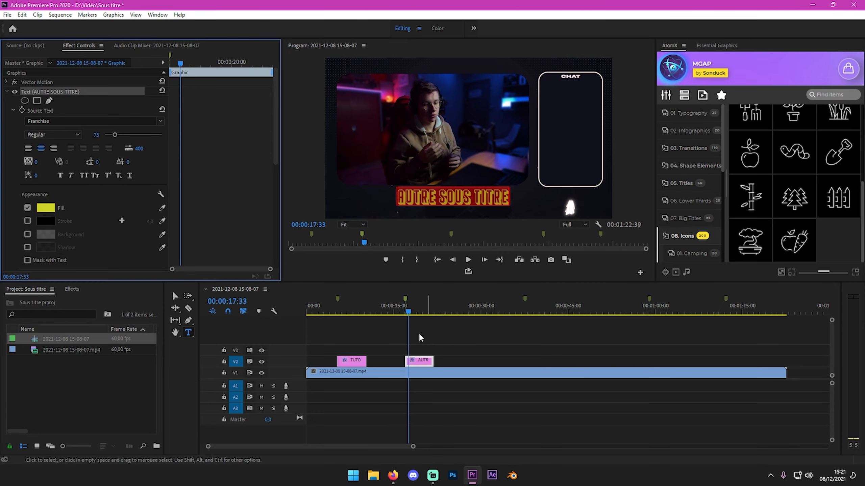
Move the TUTO clip up to V3 and place the AUTRE SOUS-TITRE clip beneath it on V2 so both overlap in time
{"action": "left_click_drag", "start_coordinate": [408, 311], "coordinate": [358, 318]}
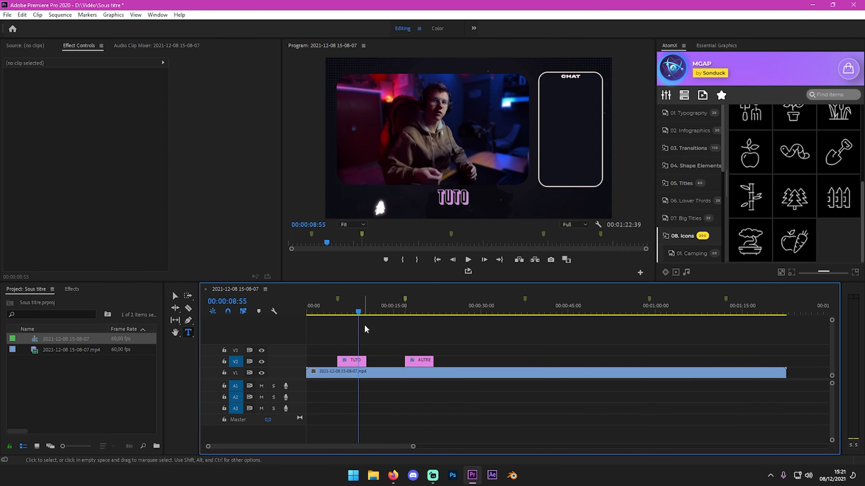
{"action": "left_click_drag", "start_coordinate": [352, 361], "coordinate": [348, 355]}
{"action": "left_click_drag", "start_coordinate": [416, 364], "coordinate": [357, 361]}
{"action": "left_click_drag", "start_coordinate": [354, 312], "coordinate": [345, 312]}
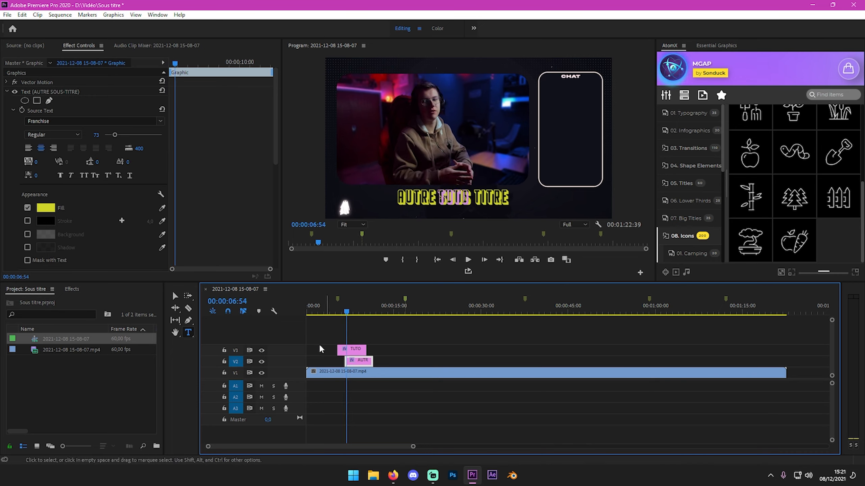
Lower the AUTRE SOUS-TITRE text by increasing its vertical Position so it sits below the TUTO text
{"action": "scroll", "coordinate": [92, 204], "scroll_direction": "down", "scroll_amount": 3}
{"action": "scroll", "coordinate": [96, 213], "scroll_direction": "down", "scroll_amount": 1}
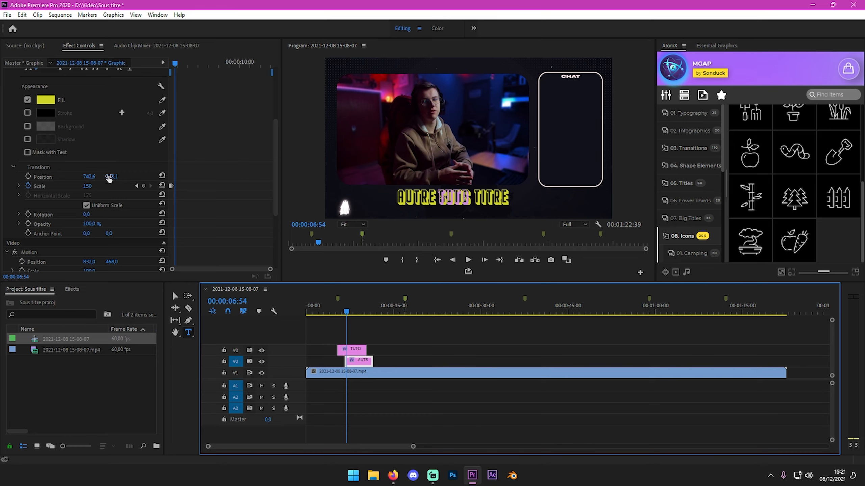
{"action": "scroll", "coordinate": [111, 179], "scroll_direction": "up", "scroll_amount": 4}
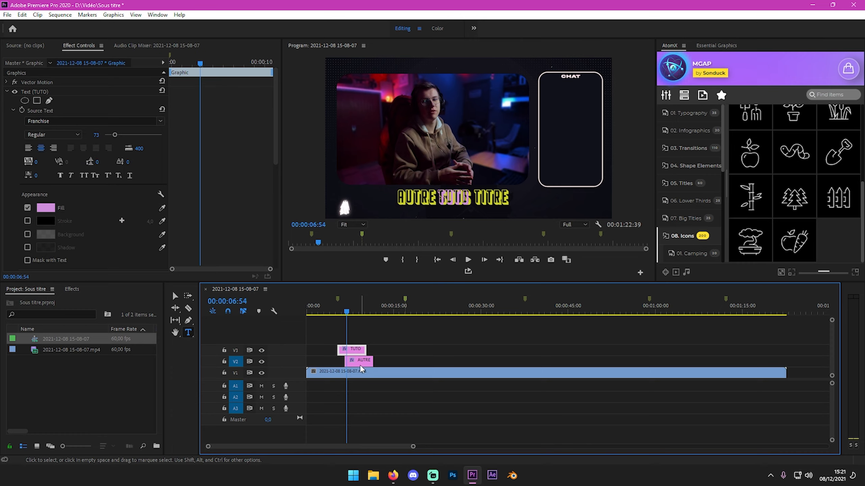
{"action": "scroll", "coordinate": [102, 187], "scroll_direction": "down", "scroll_amount": 4}
{"action": "left_click_drag", "start_coordinate": [112, 222], "coordinate": [180, 222]}
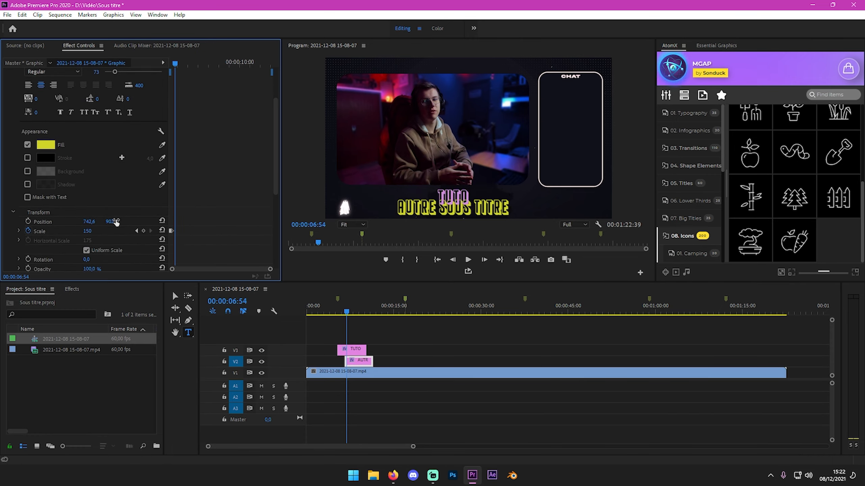
Raise the TUTO text slightly by reducing its vertical Position so it clears the yellow subtitle
{"action": "left_click", "coordinate": [348, 348]}
{"action": "scroll", "coordinate": [112, 235], "scroll_direction": "down", "scroll_amount": 3}
{"action": "left_click_drag", "start_coordinate": [113, 222], "coordinate": [81, 221]}
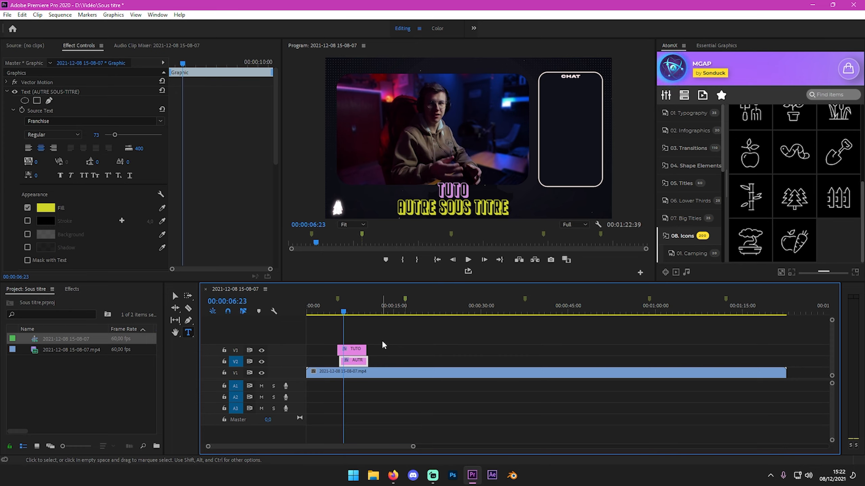
Find the S_Shake video effect and apply it to the AUTRE SOUS-TITRE clip on V2
{"action": "left_click", "coordinate": [81, 291]}
{"action": "left_click", "coordinate": [52, 300]}
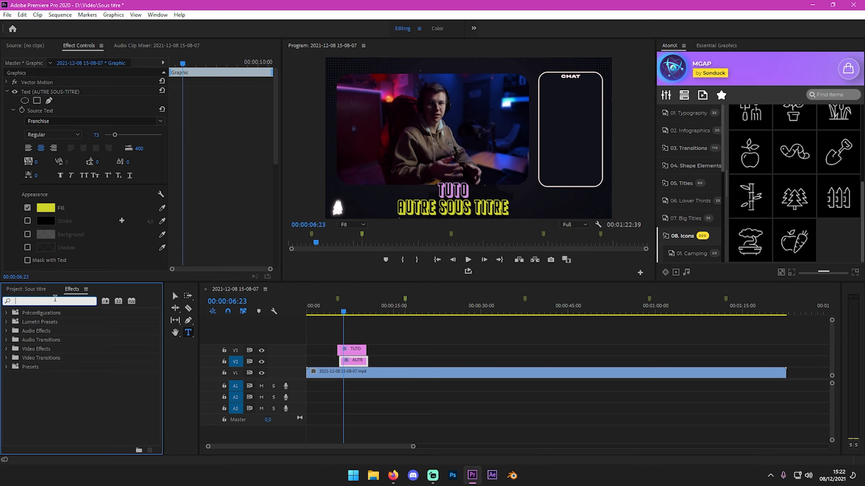
{"action": "type", "text": "s_shake"}
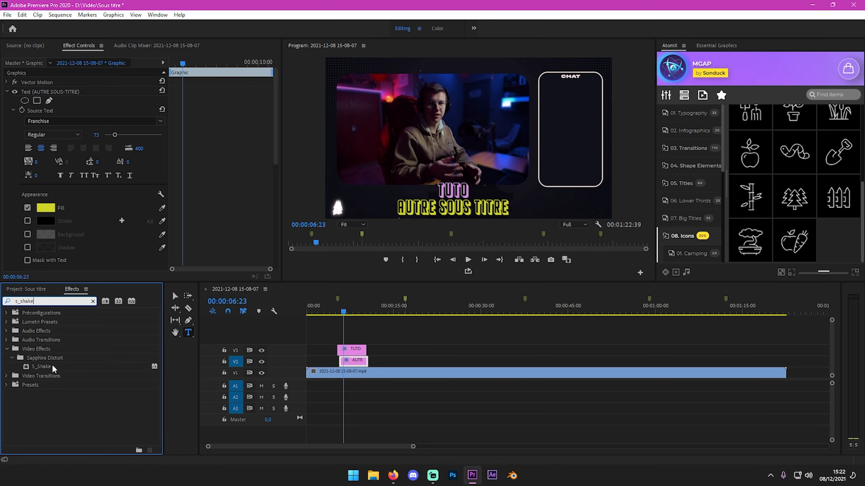
{"action": "left_click_drag", "start_coordinate": [45, 366], "coordinate": [365, 363]}
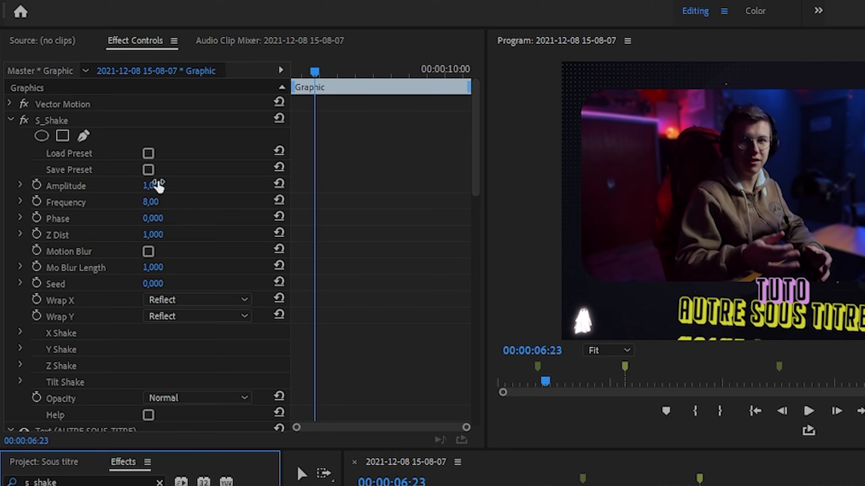
Set the S_Shake Amplitude to 0,300 and Frequency to 1, and preview the shake
{"action": "left_click", "coordinate": [103, 129]}
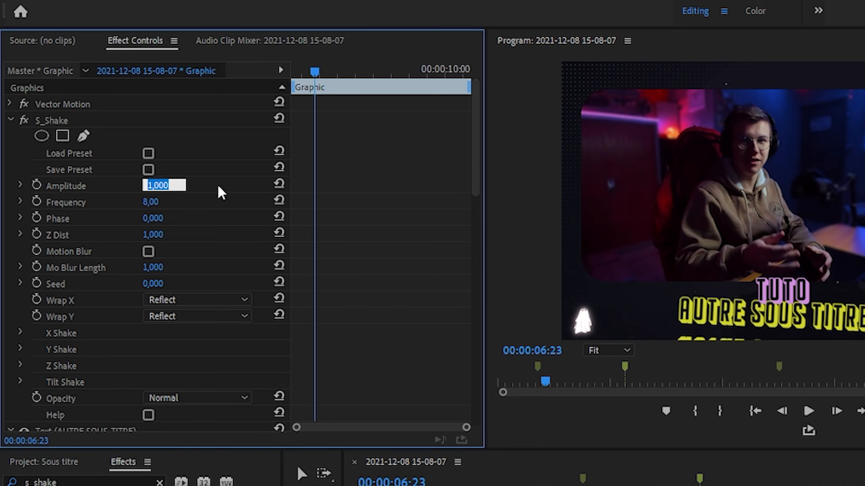
{"action": "type", "text": "0,300"}
{"action": "key", "text": "Return"}
{"action": "key", "text": "Tab"}
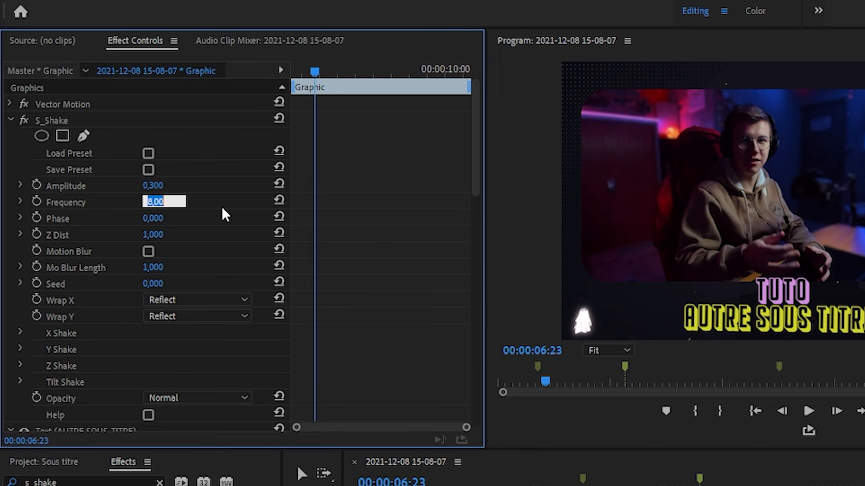
{"action": "type", "text": "1"}
{"action": "key", "text": "Return"}
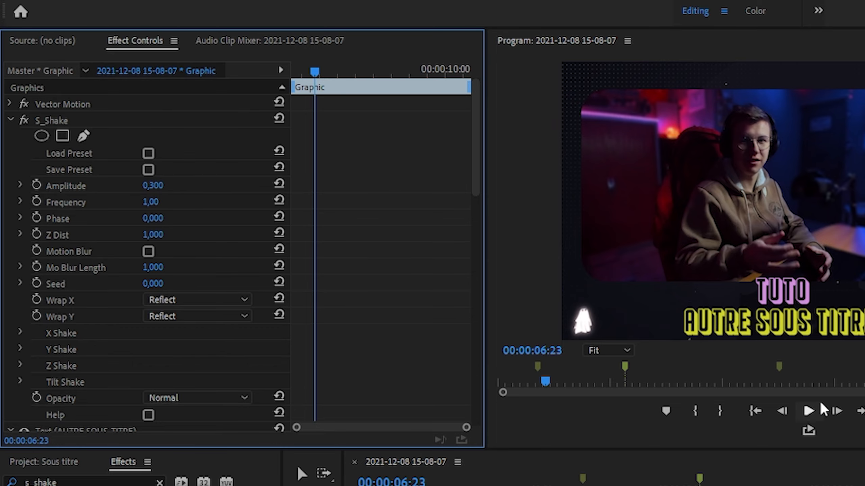
{"action": "left_click", "coordinate": [812, 412]}
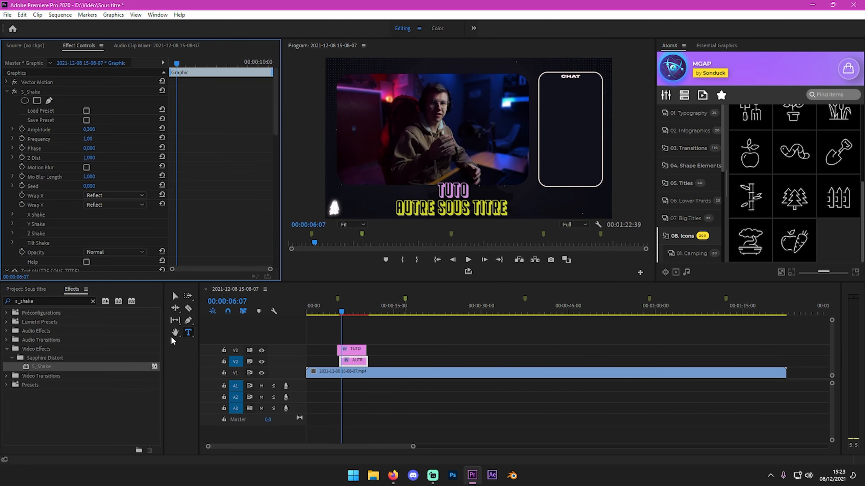
Apply the uni.Ecto effect to the AUTRE SOUS-TITRE clip with Distortion 14 and Glow Intensity 0,10
{"action": "left_click", "coordinate": [93, 301]}
{"action": "type", "text": "uni"}
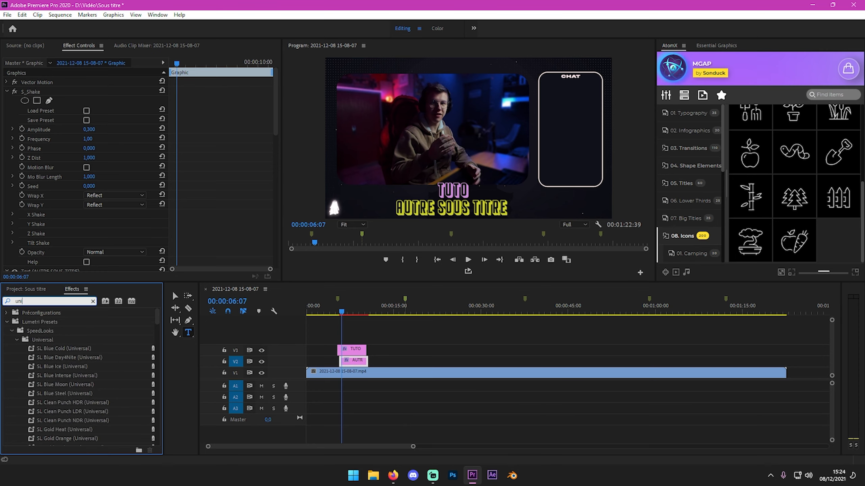
{"action": "type", "text": ".ecto"}
{"action": "left_click_drag", "start_coordinate": [41, 366], "coordinate": [367, 363]}
{"action": "left_click_drag", "start_coordinate": [86, 146], "coordinate": [47, 144]}
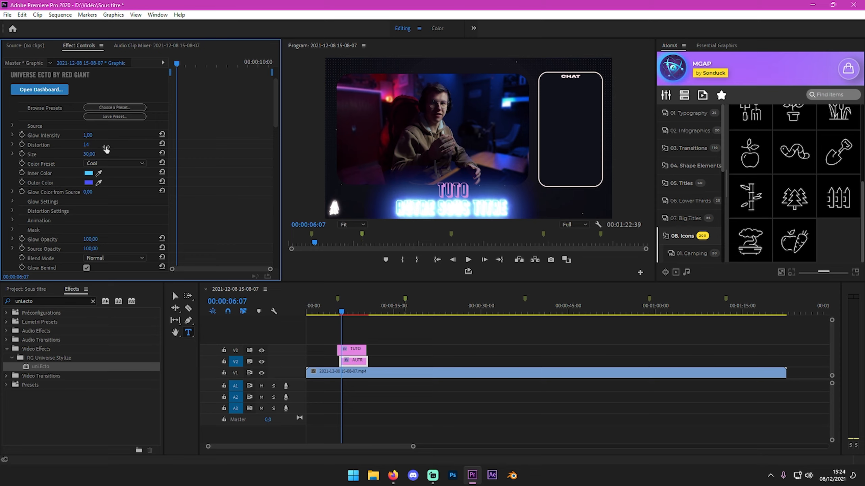
{"action": "left_click_drag", "start_coordinate": [89, 135], "coordinate": [35, 138]}
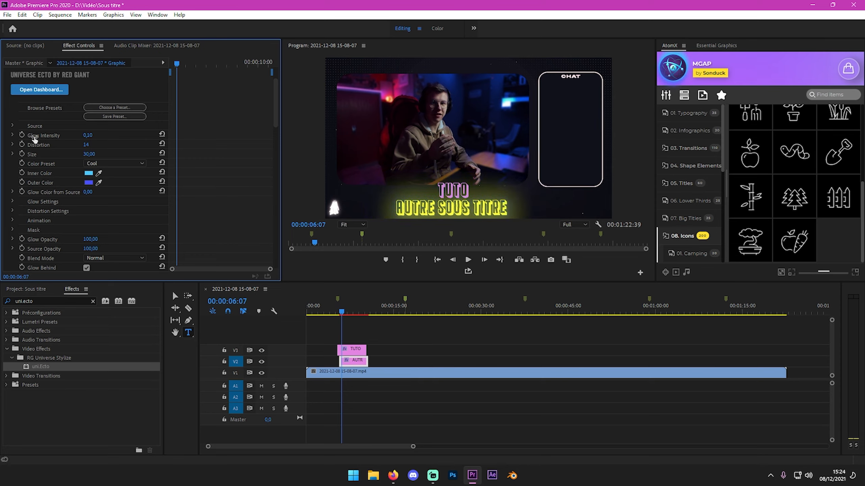
Sample the Ecto glow's Inner Color from the yellow subtitle and its Outer Color from the pink TUTO text
{"action": "left_click", "coordinate": [99, 173]}
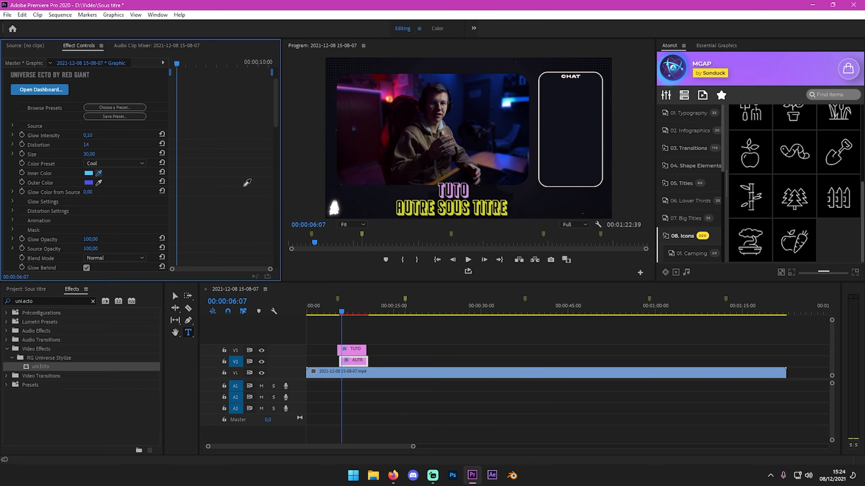
{"action": "left_click", "coordinate": [407, 204]}
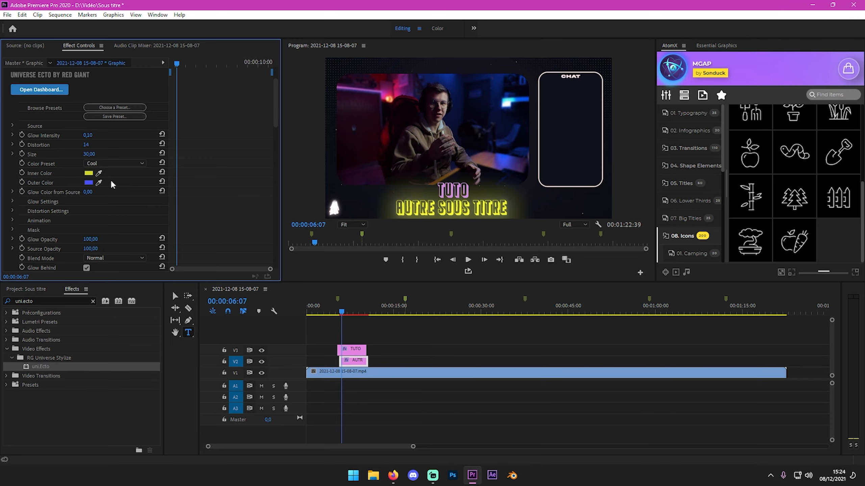
{"action": "left_click_drag", "start_coordinate": [99, 179], "coordinate": [454, 194]}
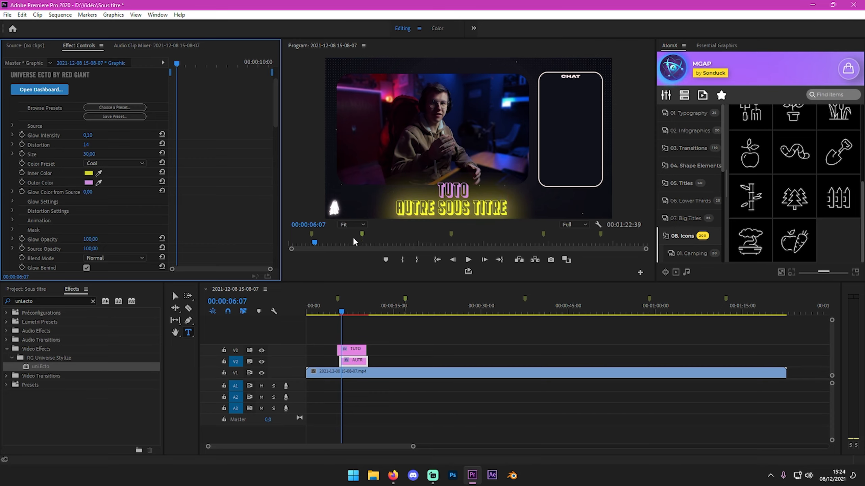
Change the Ecto glow's Outer Color to blue-violet 938DDC
{"action": "left_click", "coordinate": [88, 183]}
{"action": "left_click", "coordinate": [394, 74]}
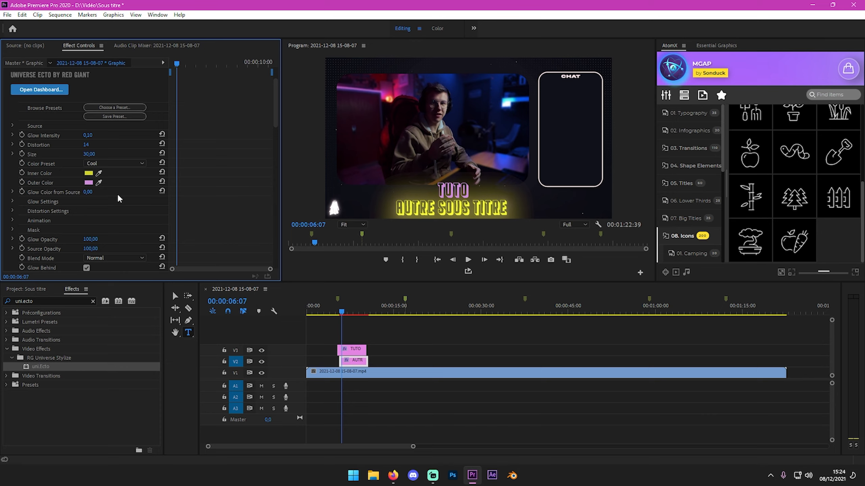
{"action": "left_click", "coordinate": [88, 183]}
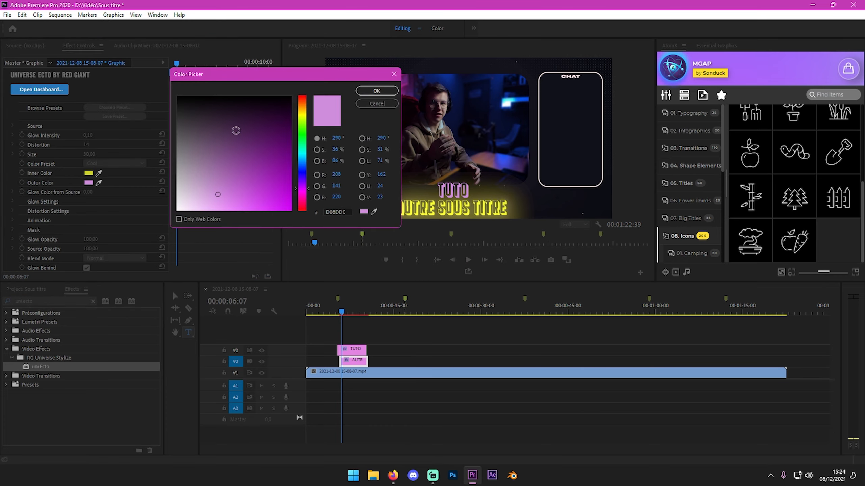
{"action": "left_click", "coordinate": [304, 177]}
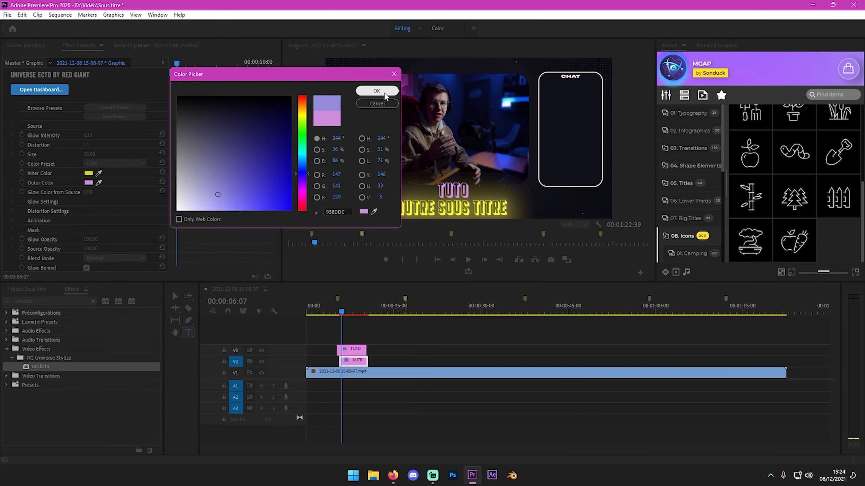
{"action": "left_click", "coordinate": [376, 91]}
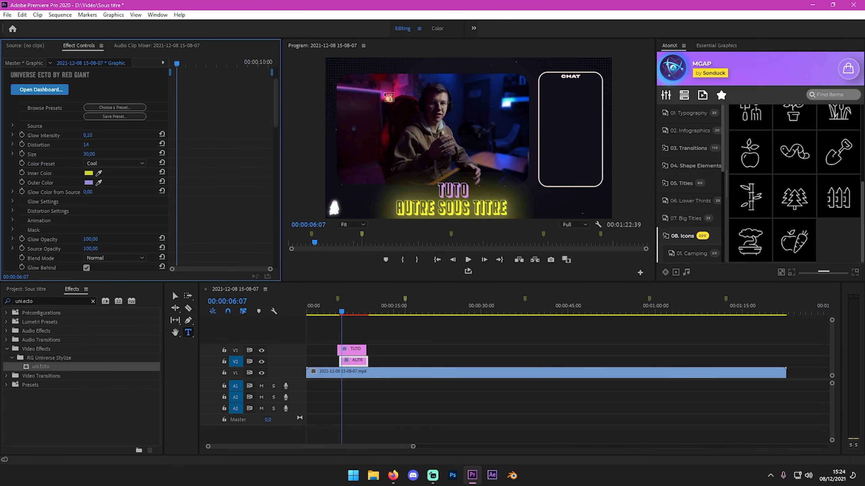
Try dark blue shades for the Ecto glow's Outer Color and settle on orange
{"action": "left_click", "coordinate": [88, 183]}
{"action": "left_click", "coordinate": [280, 156]}
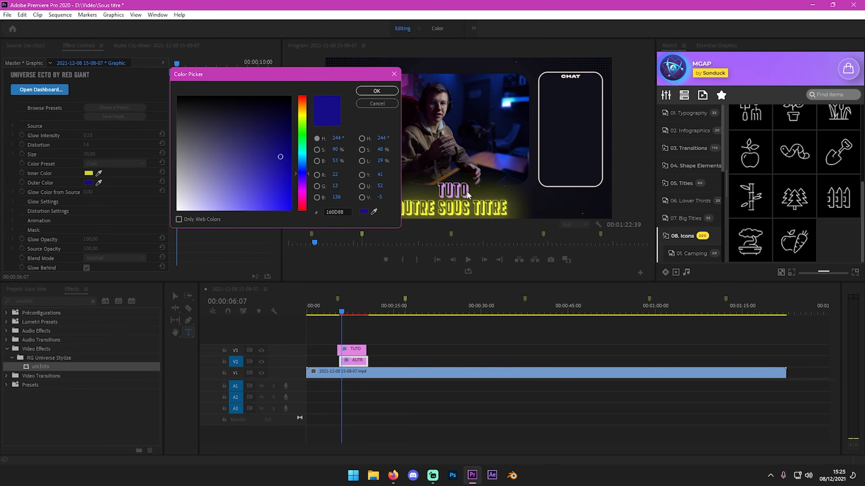
{"action": "left_click", "coordinate": [282, 139]}
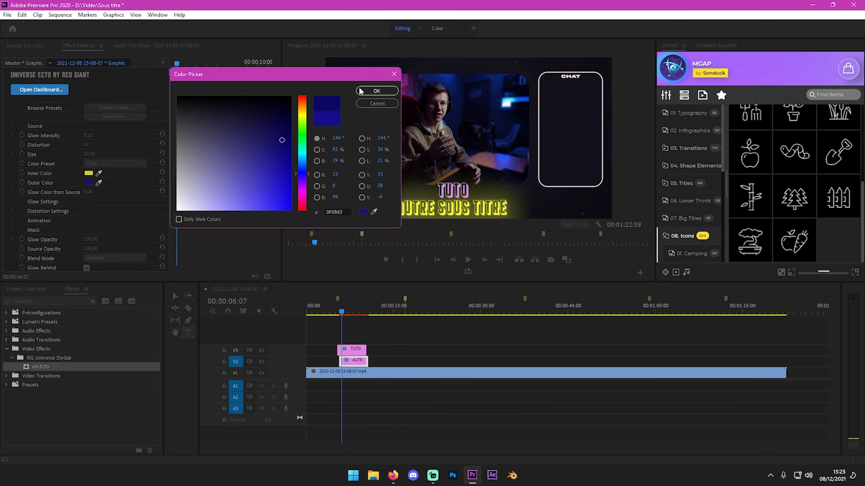
{"action": "left_click", "coordinate": [377, 90]}
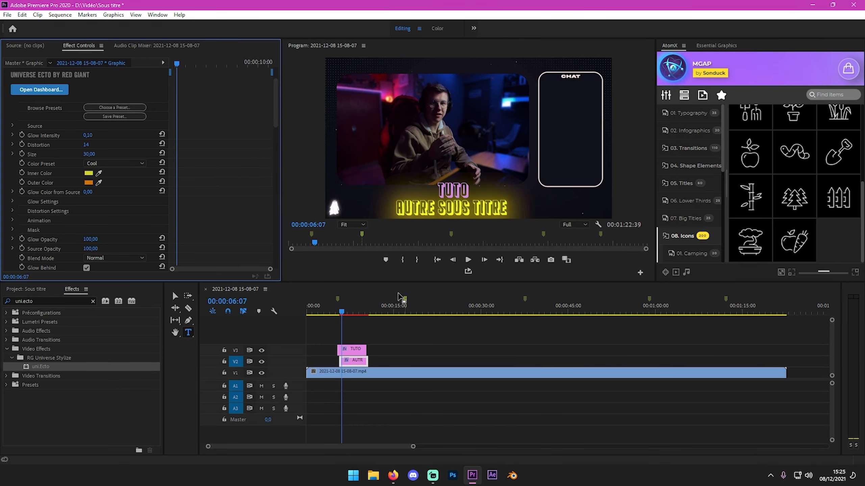
Play the sequence from 00:00:05:11, just before the subtitles, until both have ended to review their animation and glow
{"action": "left_click", "coordinate": [337, 311]}
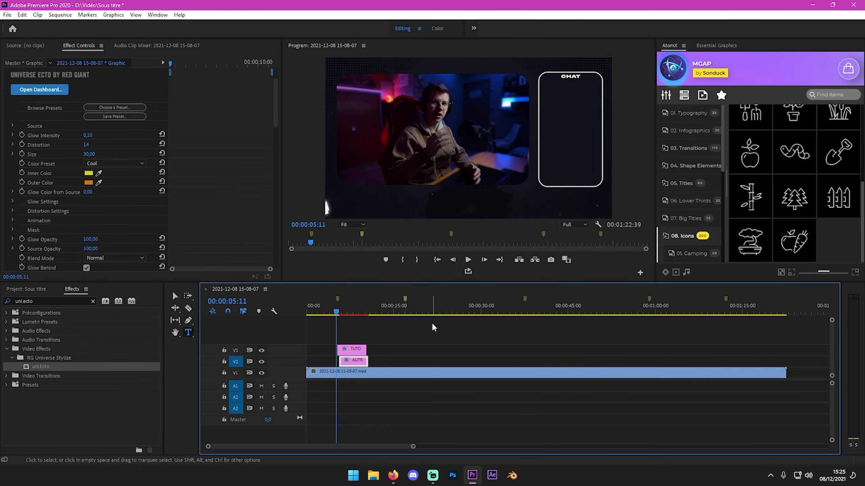
{"action": "key", "text": "space"}
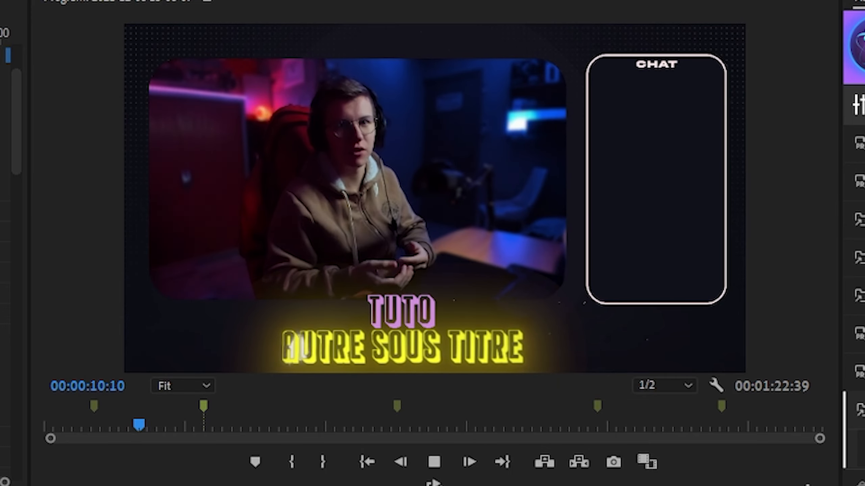
{"action": "key", "text": "space"}
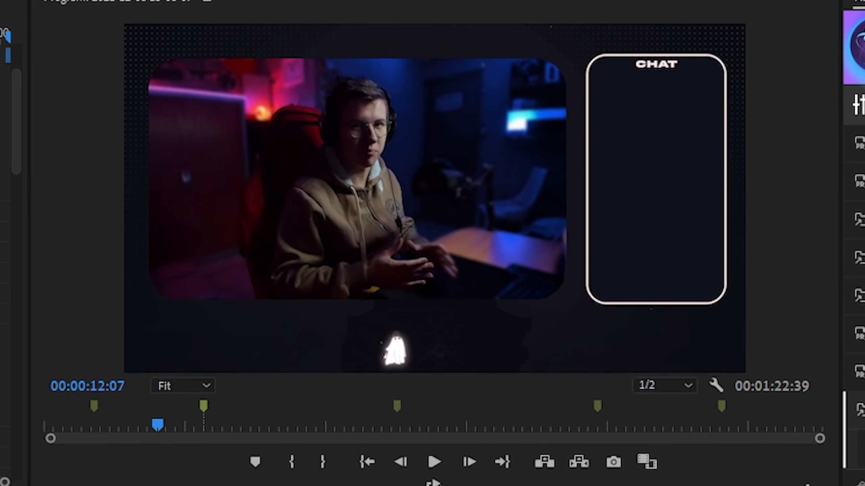